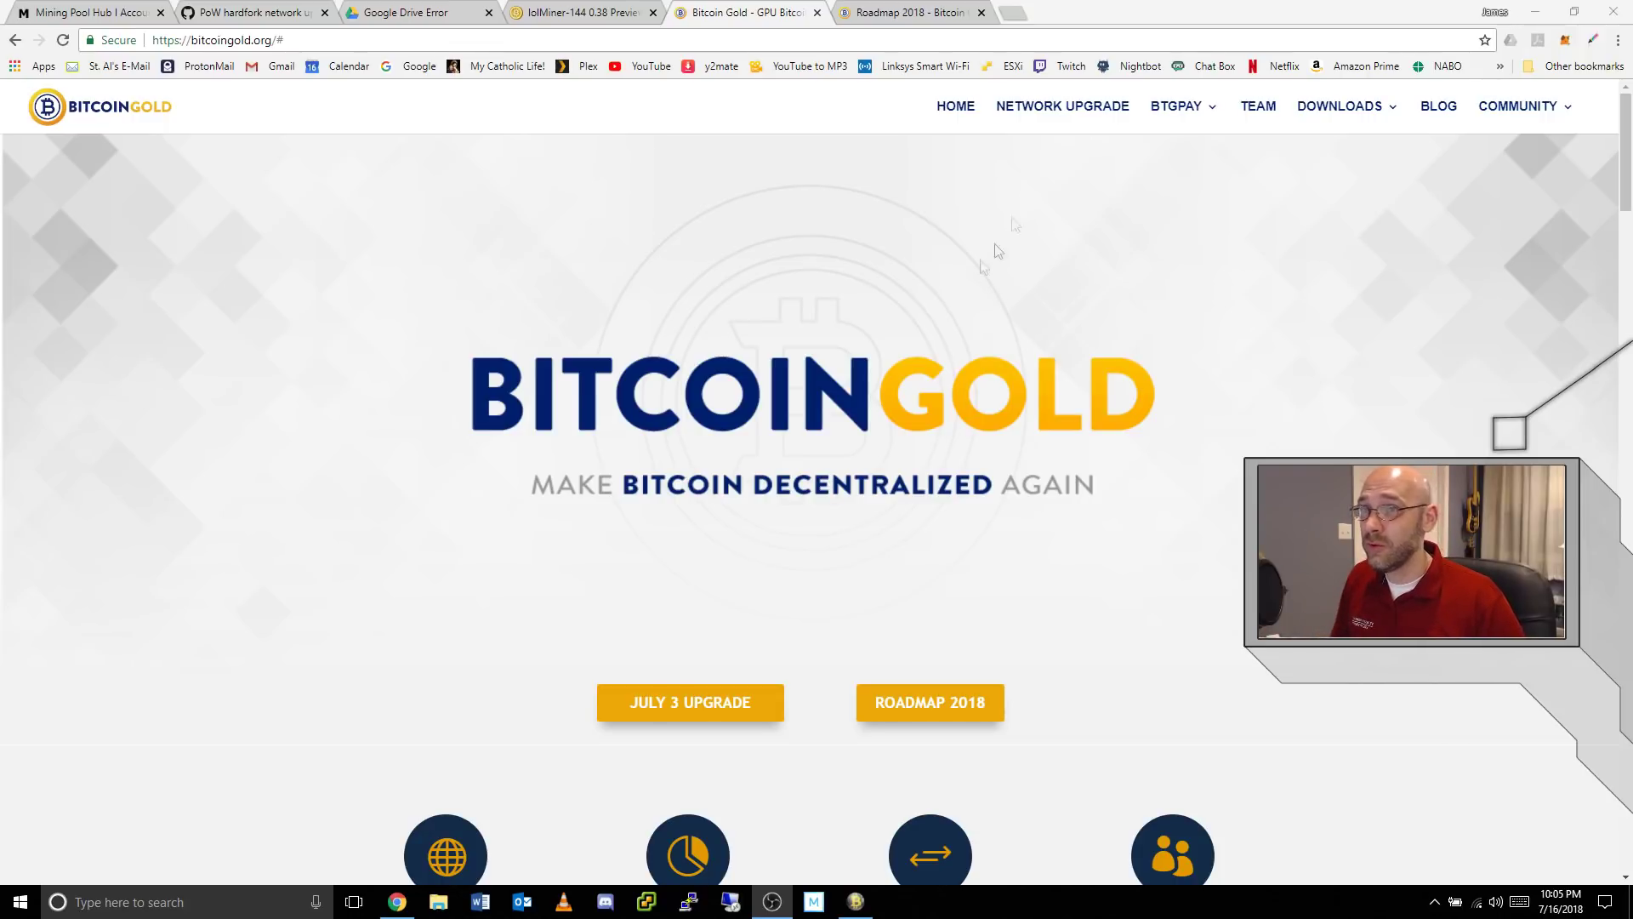
- Show the DOWNLOADS menu on bitcoingold.org, listing Core Wallet and ElectrumG
{"action": "mouse_move", "coordinate": [1352, 110]}
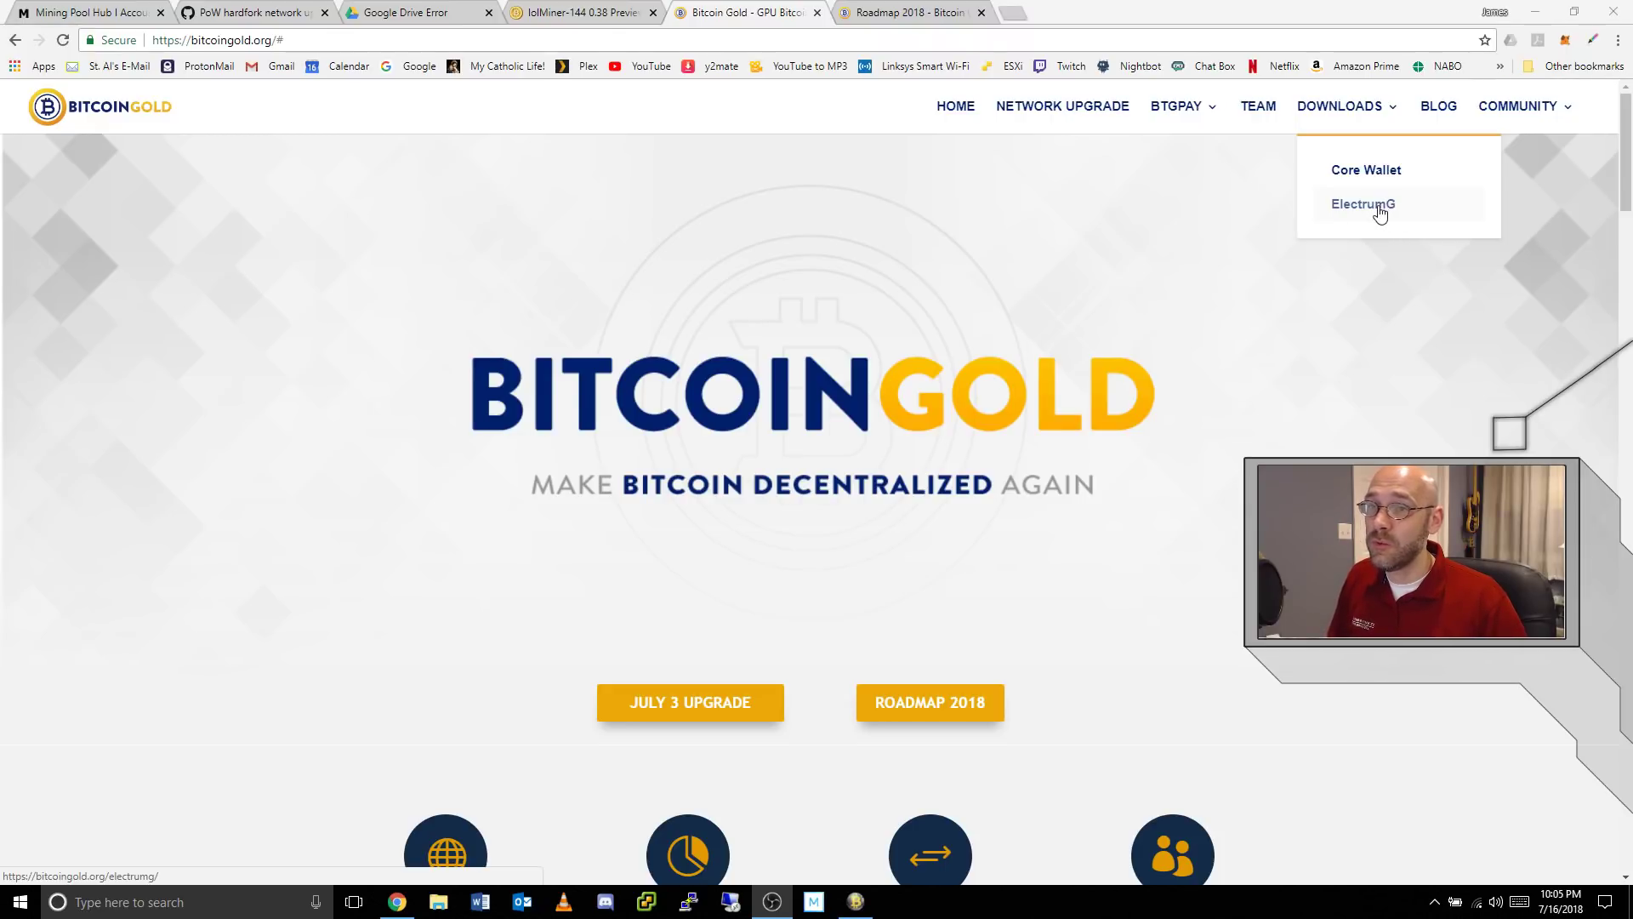
- Open the Bitcoin-Gold pool page in Mining Pool Hub and scroll down to its Miner Guide
{"action": "left_click", "coordinate": [141, 16]}
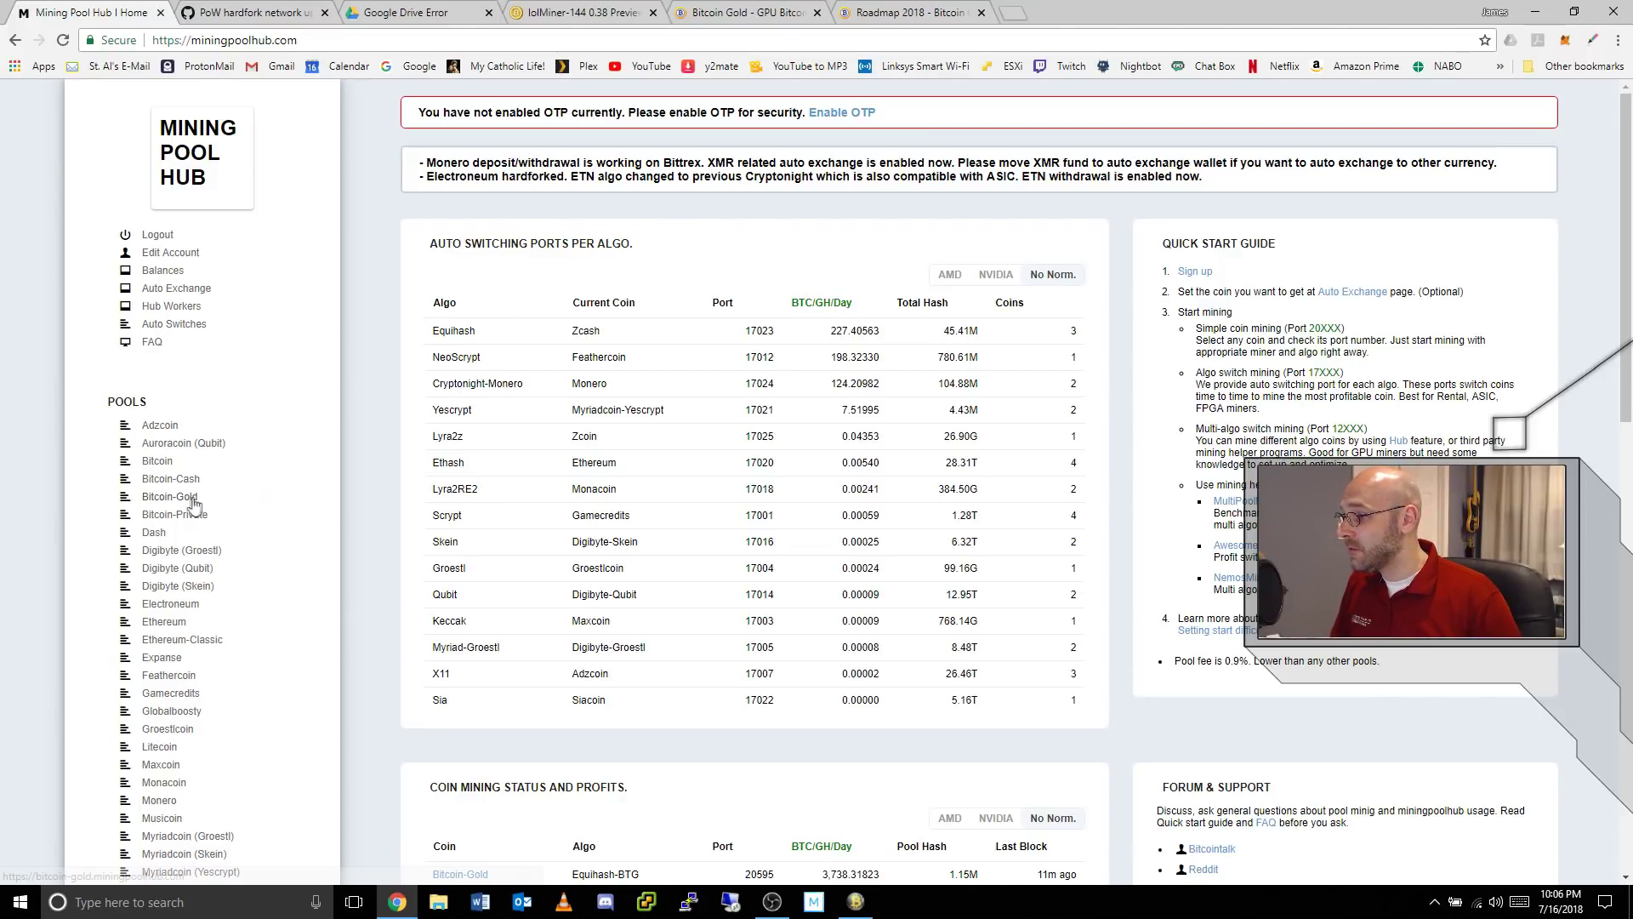
{"action": "left_click", "coordinate": [170, 500]}
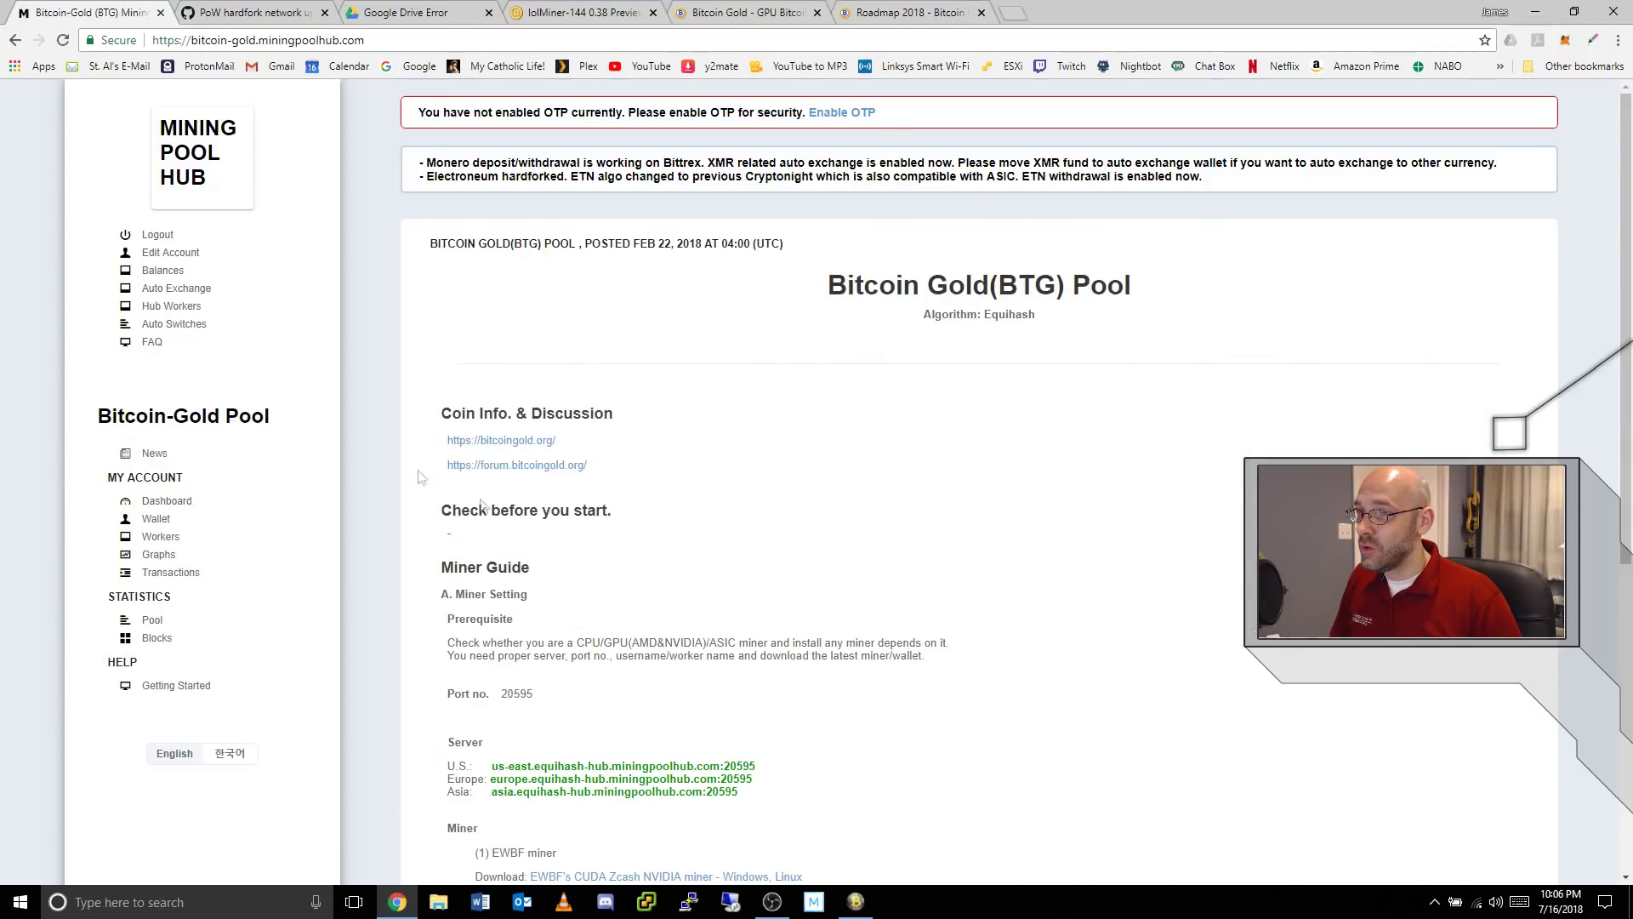
{"action": "scroll", "coordinate": [980, 497], "scroll_direction": "down", "scroll_amount": 4}
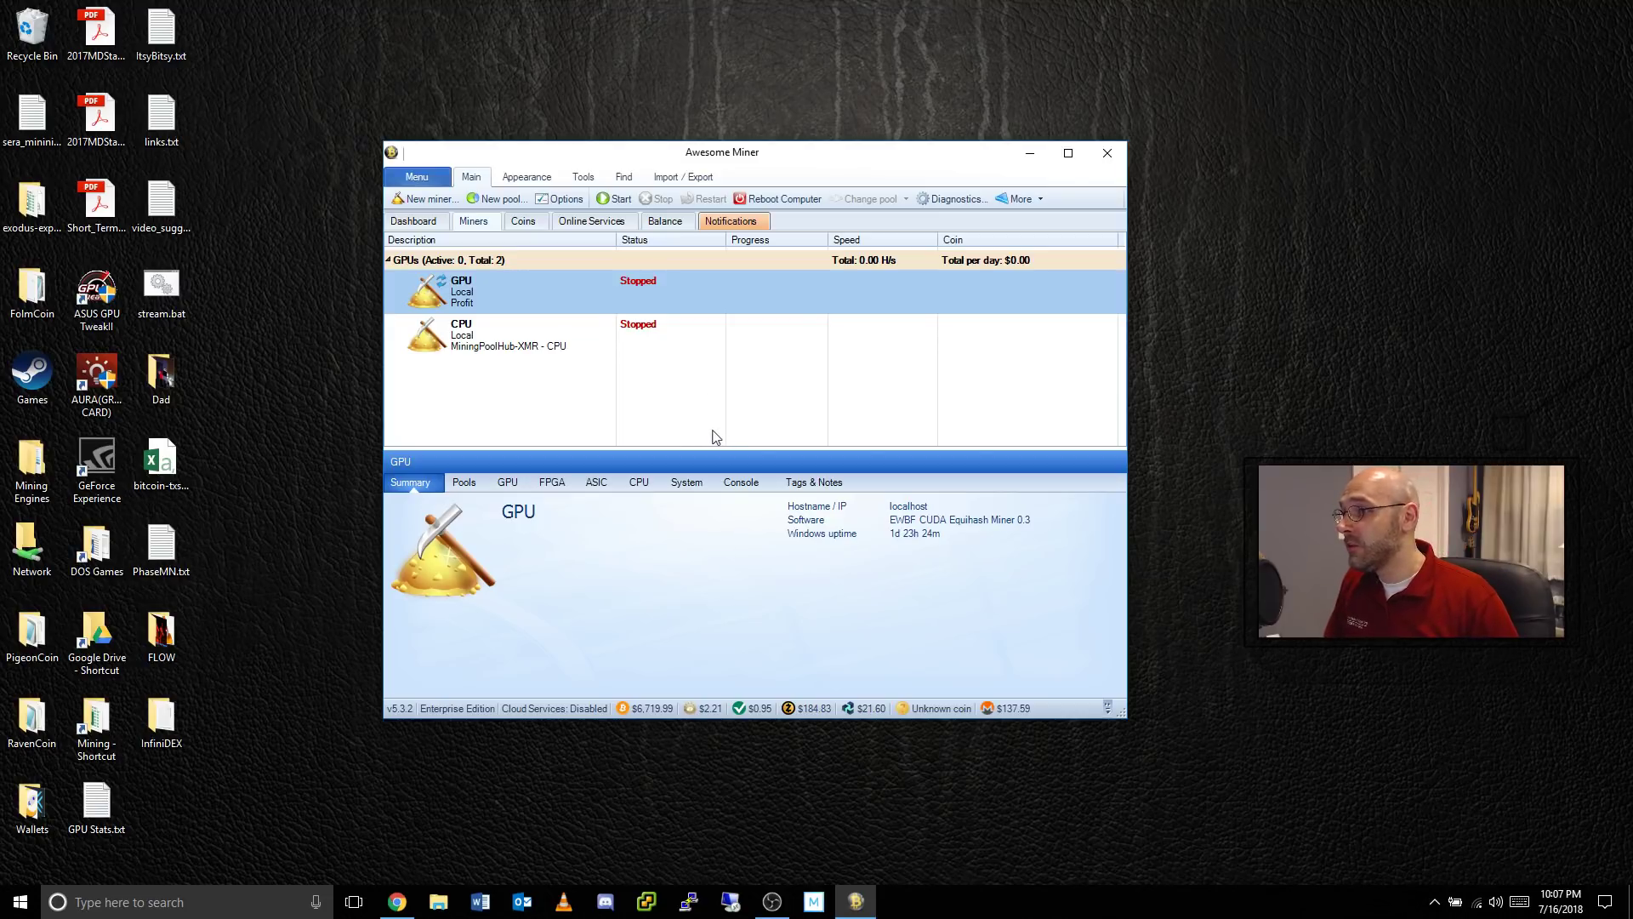
- Begin adding a new miner of type Managed Profit Miner
{"action": "left_click", "coordinate": [434, 199]}
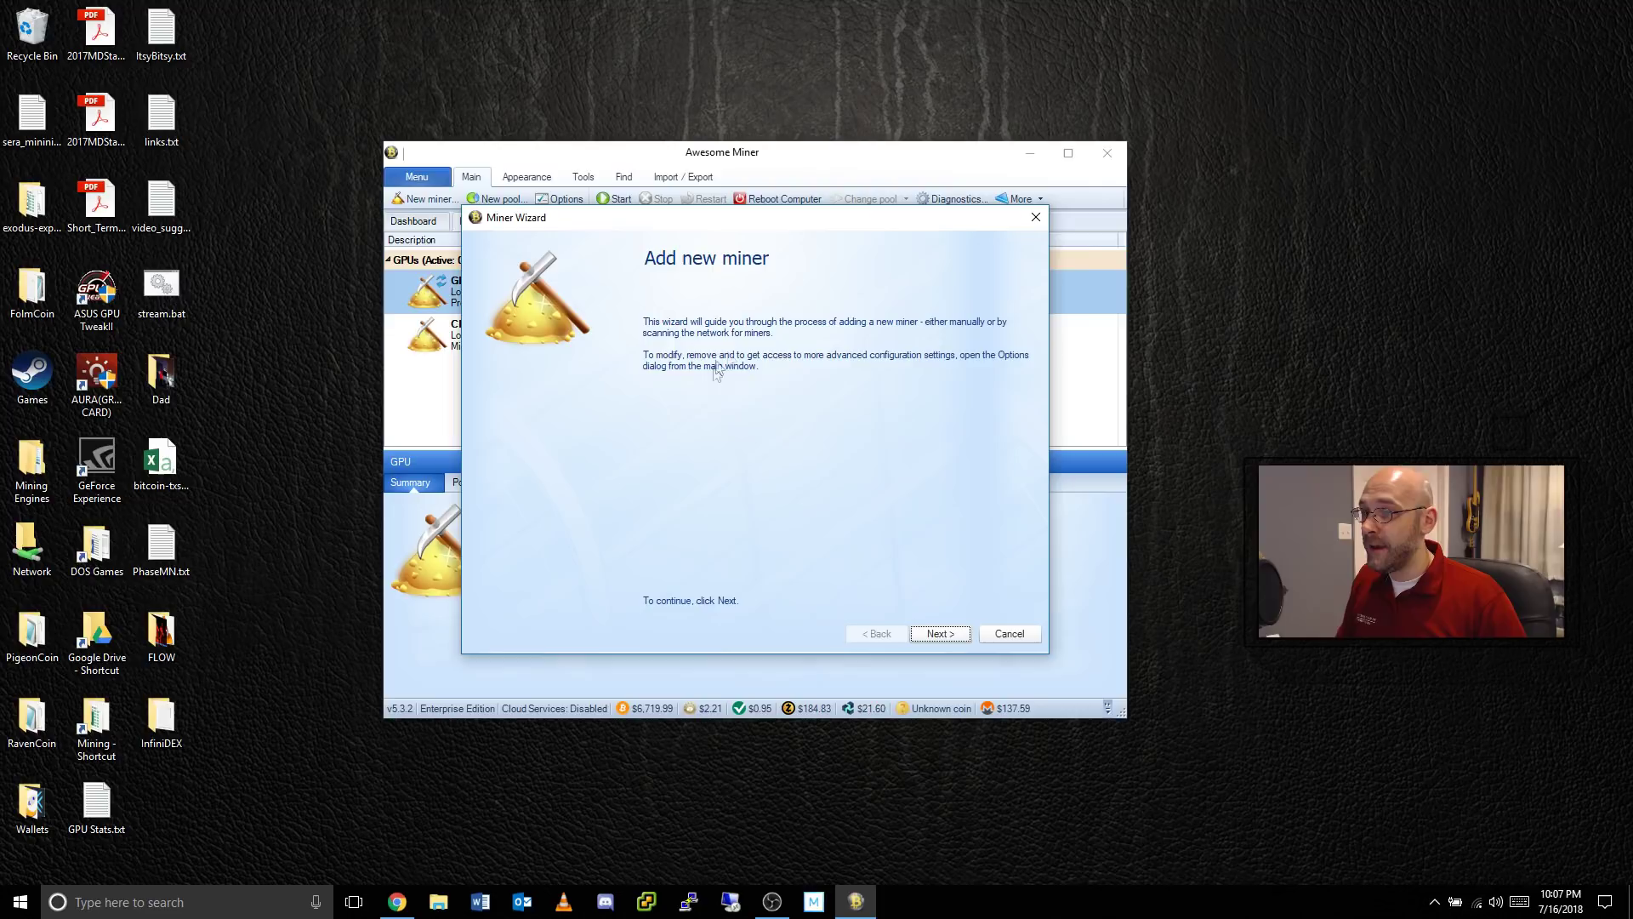
{"action": "left_click", "coordinate": [931, 636]}
{"action": "key", "text": "Down"}
{"action": "key", "text": "Down"}
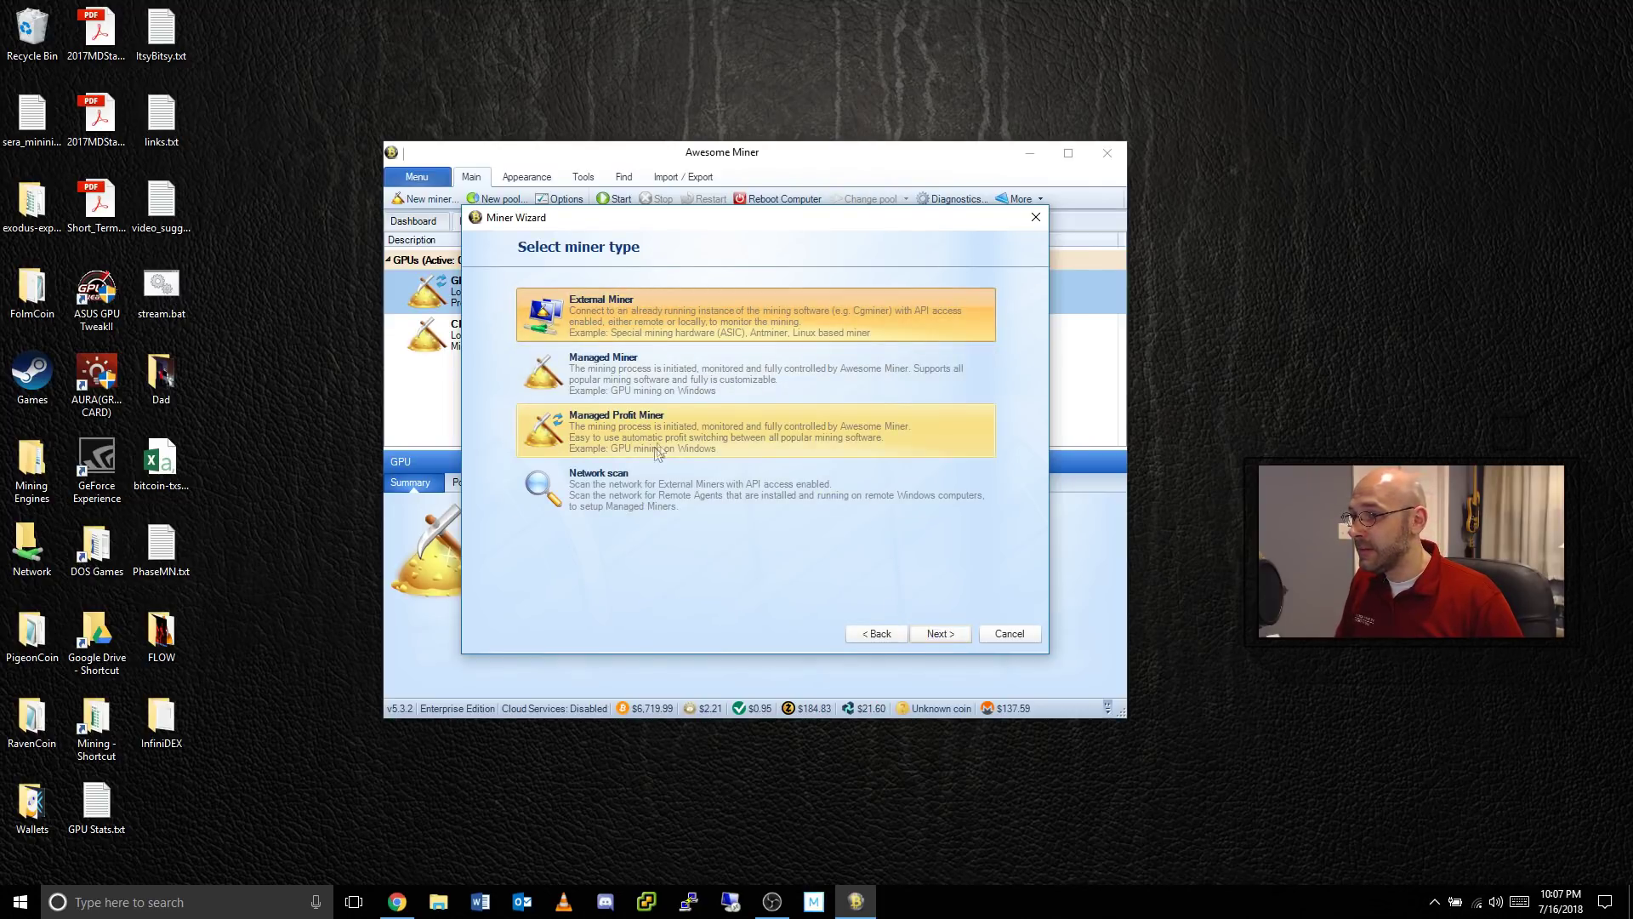
{"action": "left_click", "coordinate": [949, 636]}
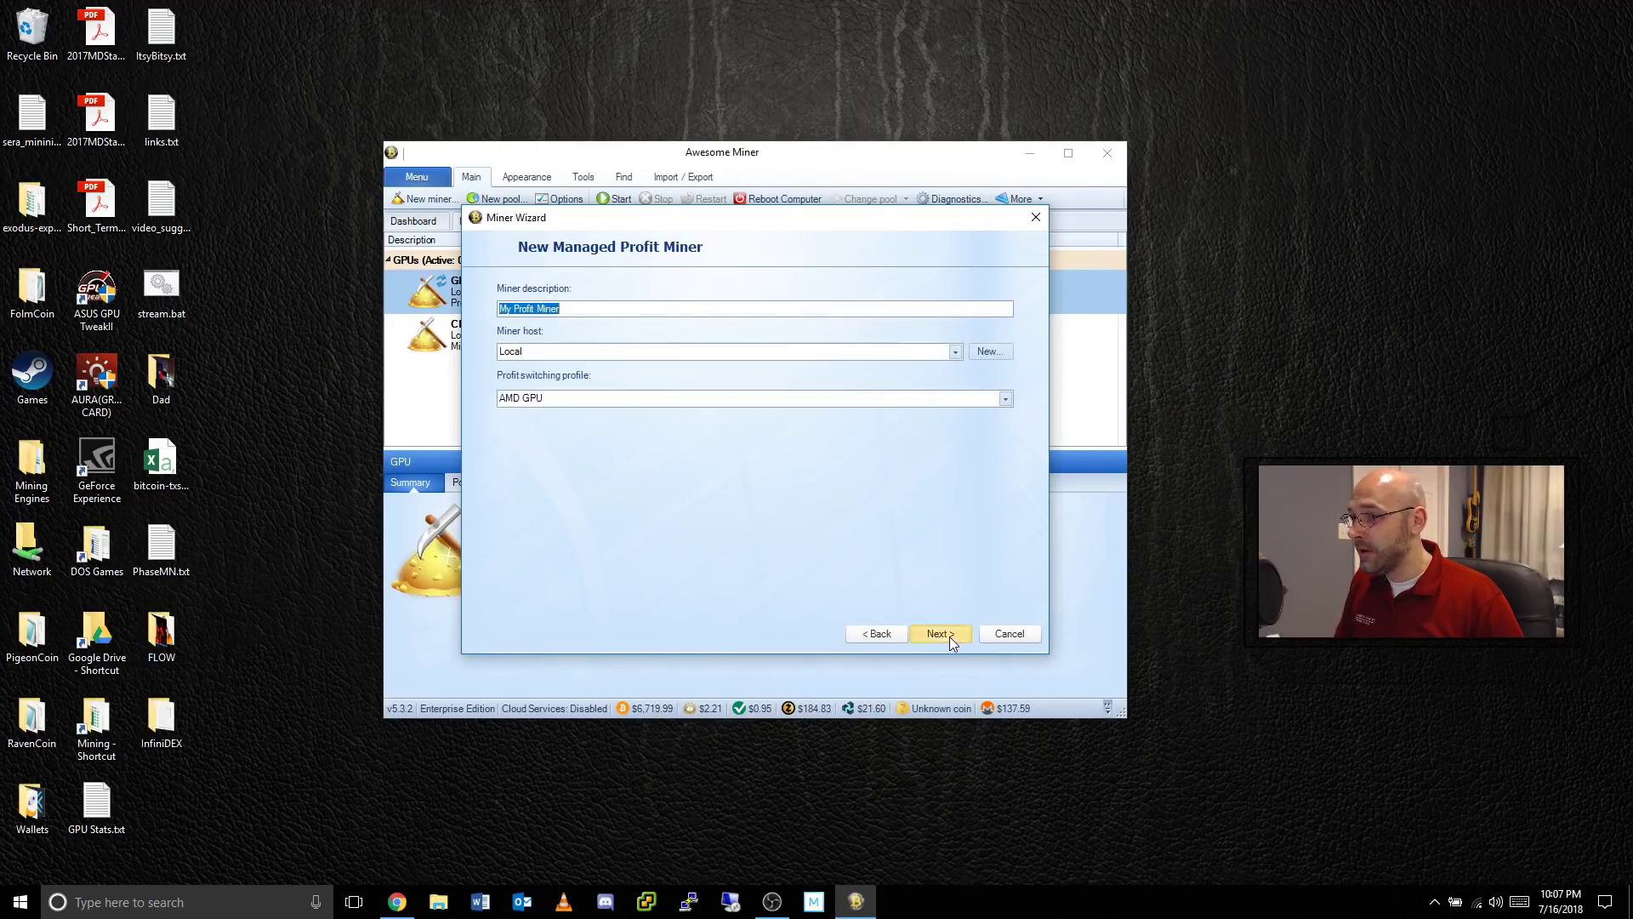
- Name the miner BitcoinGold, assign the nVidia GPU profit switching profile, and finish
{"action": "type", "text": "BitcoinGold"}
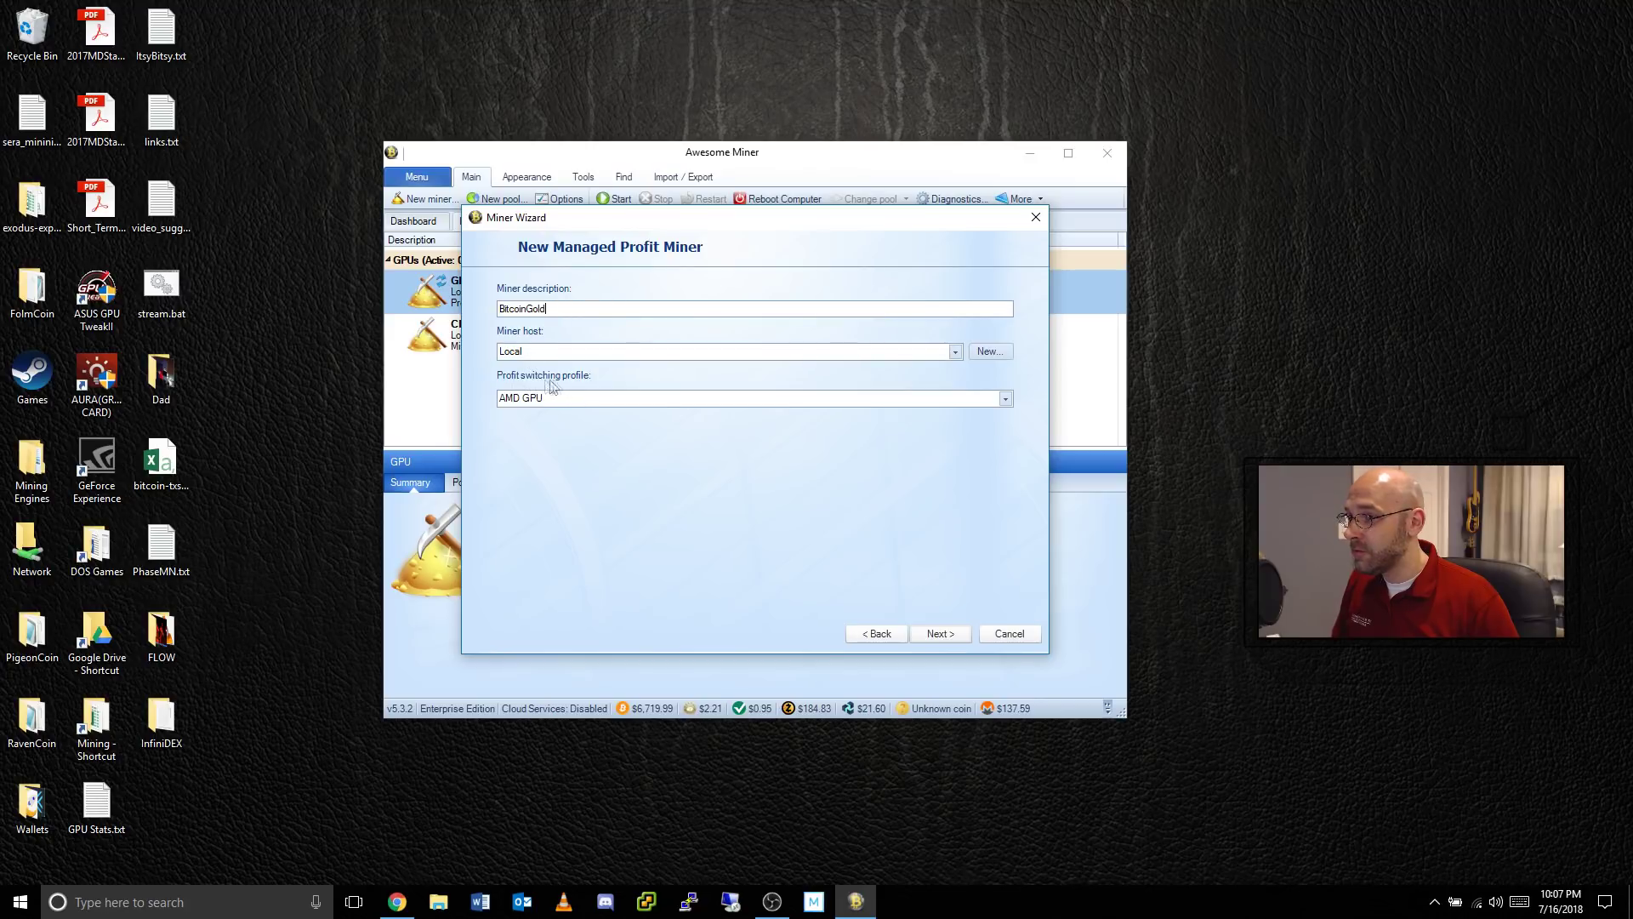
{"action": "left_click", "coordinate": [959, 400]}
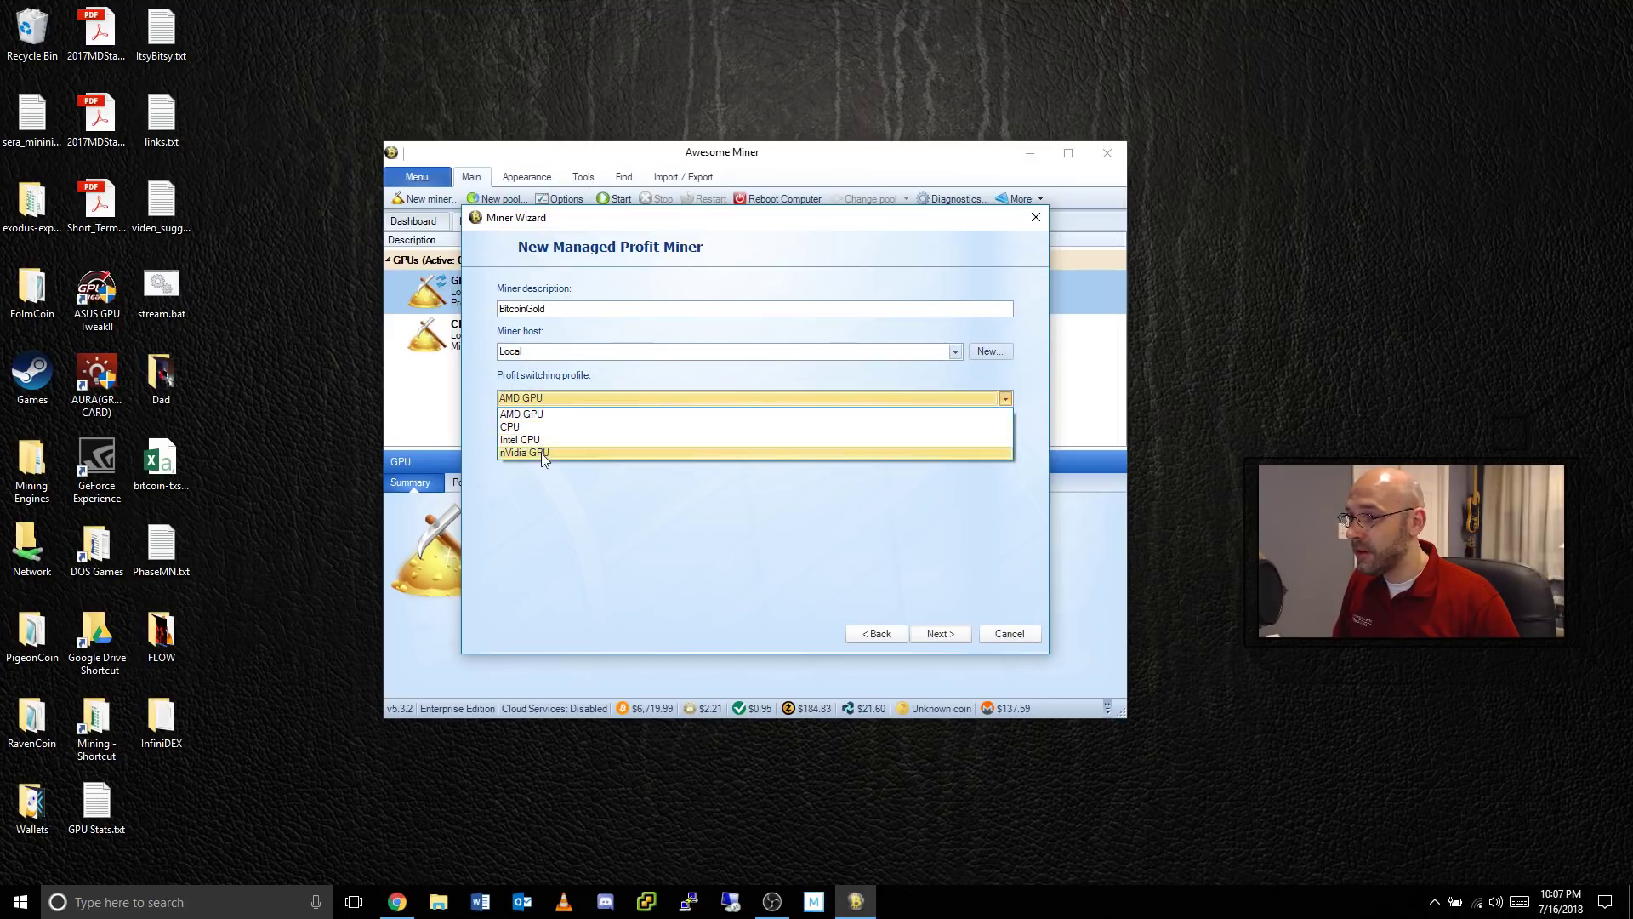
{"action": "left_click", "coordinate": [541, 452]}
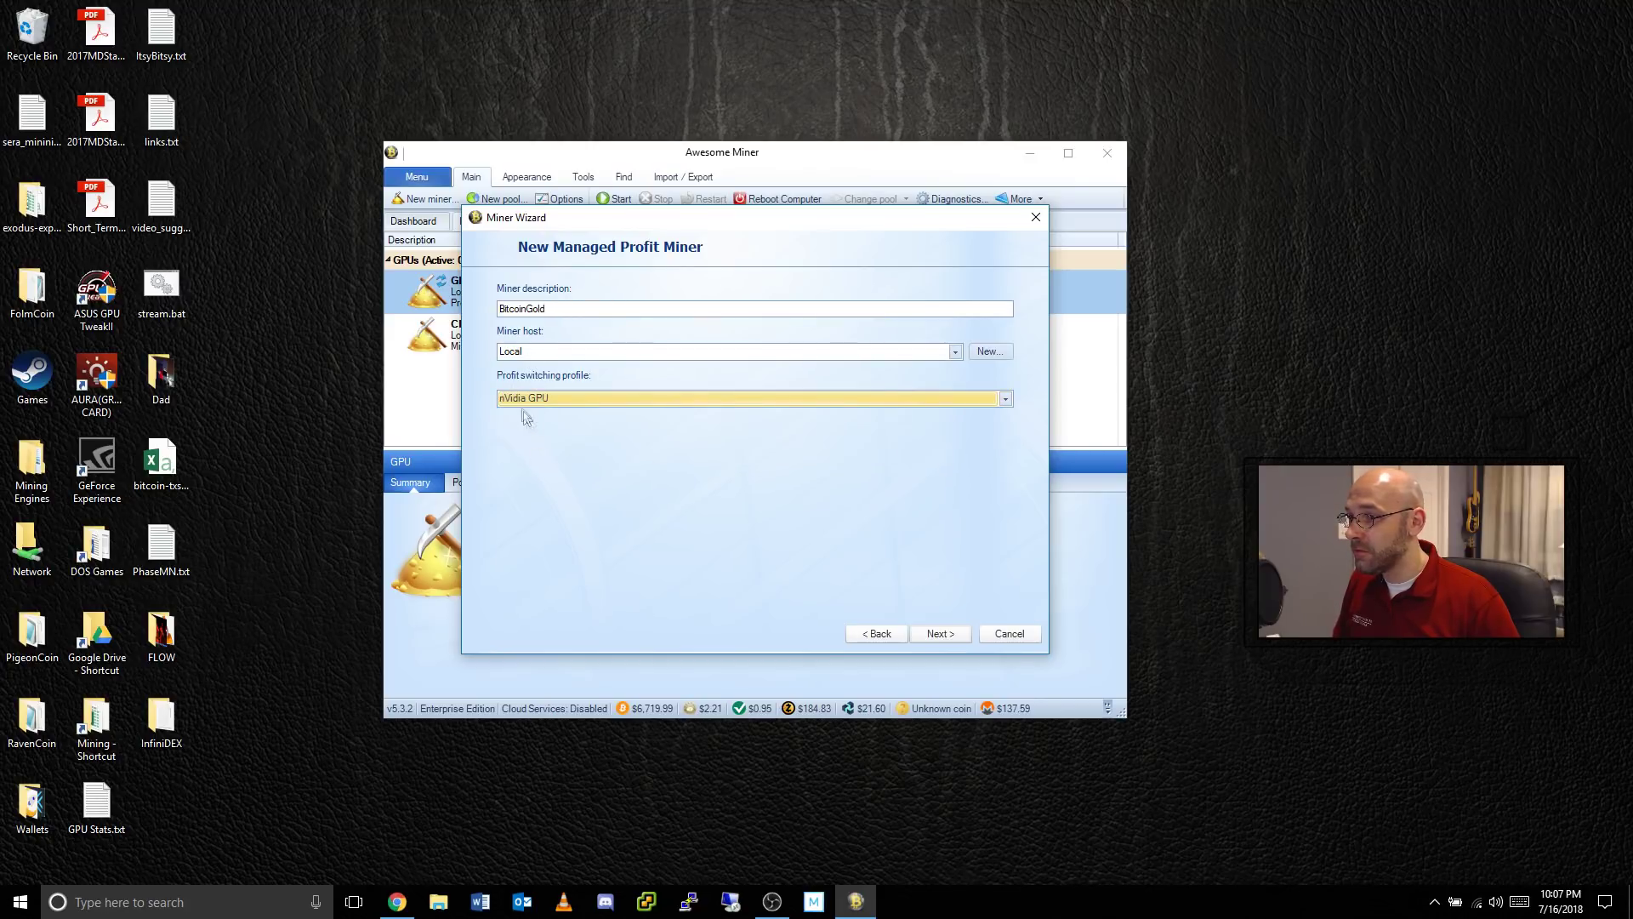
{"action": "left_click", "coordinate": [964, 642]}
{"action": "left_click", "coordinate": [942, 634]}
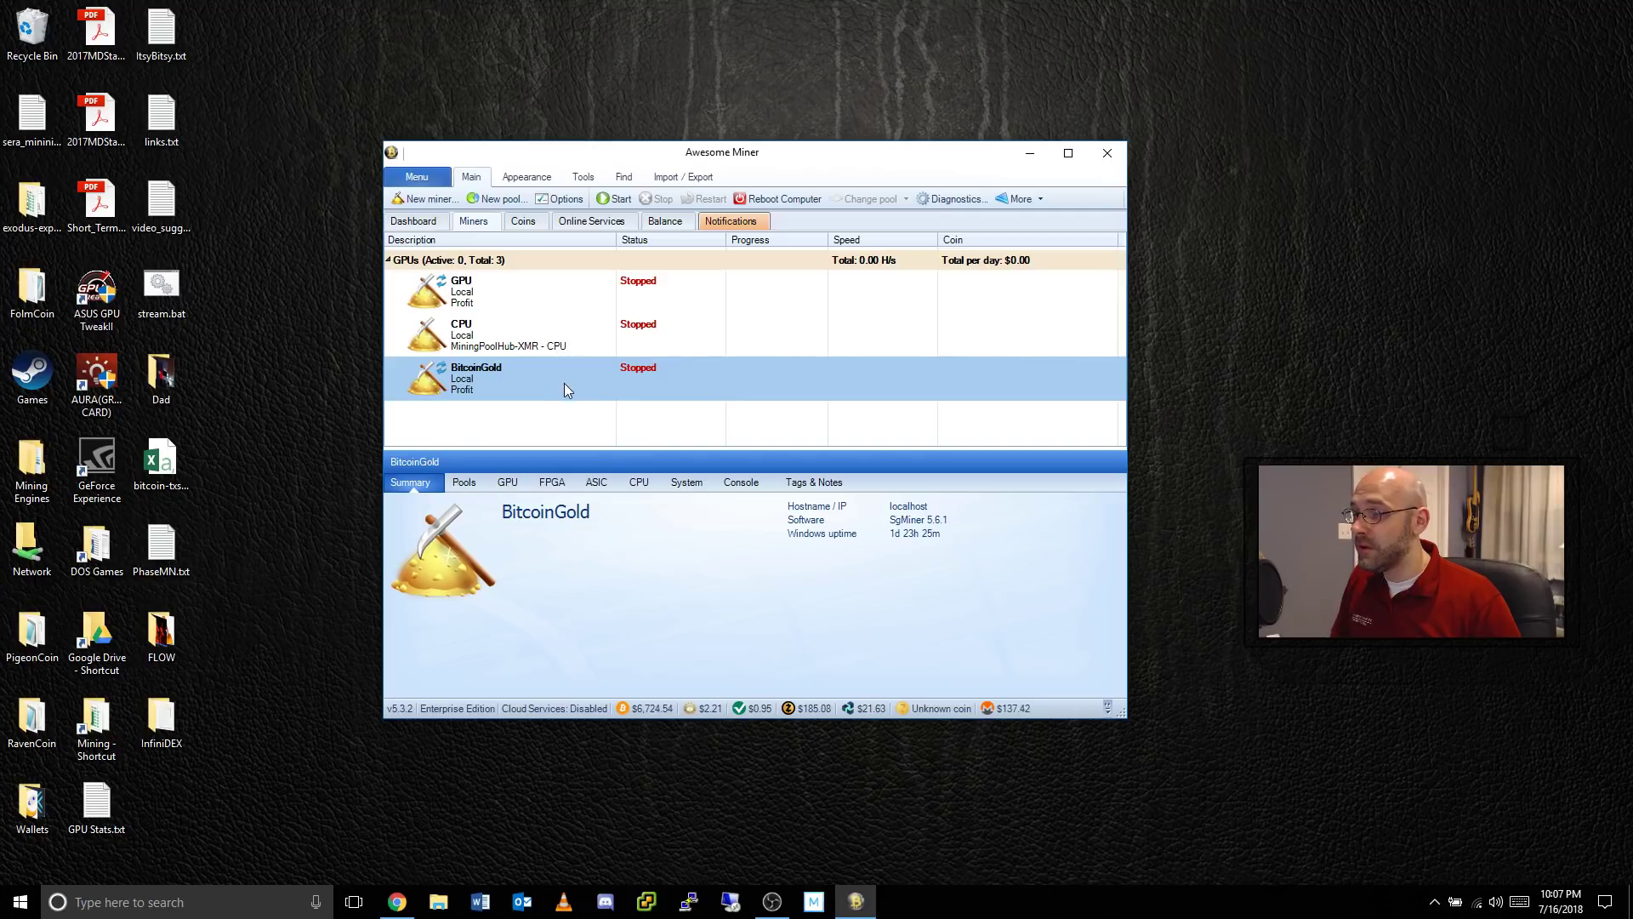
{"action": "left_click", "coordinate": [500, 201]}
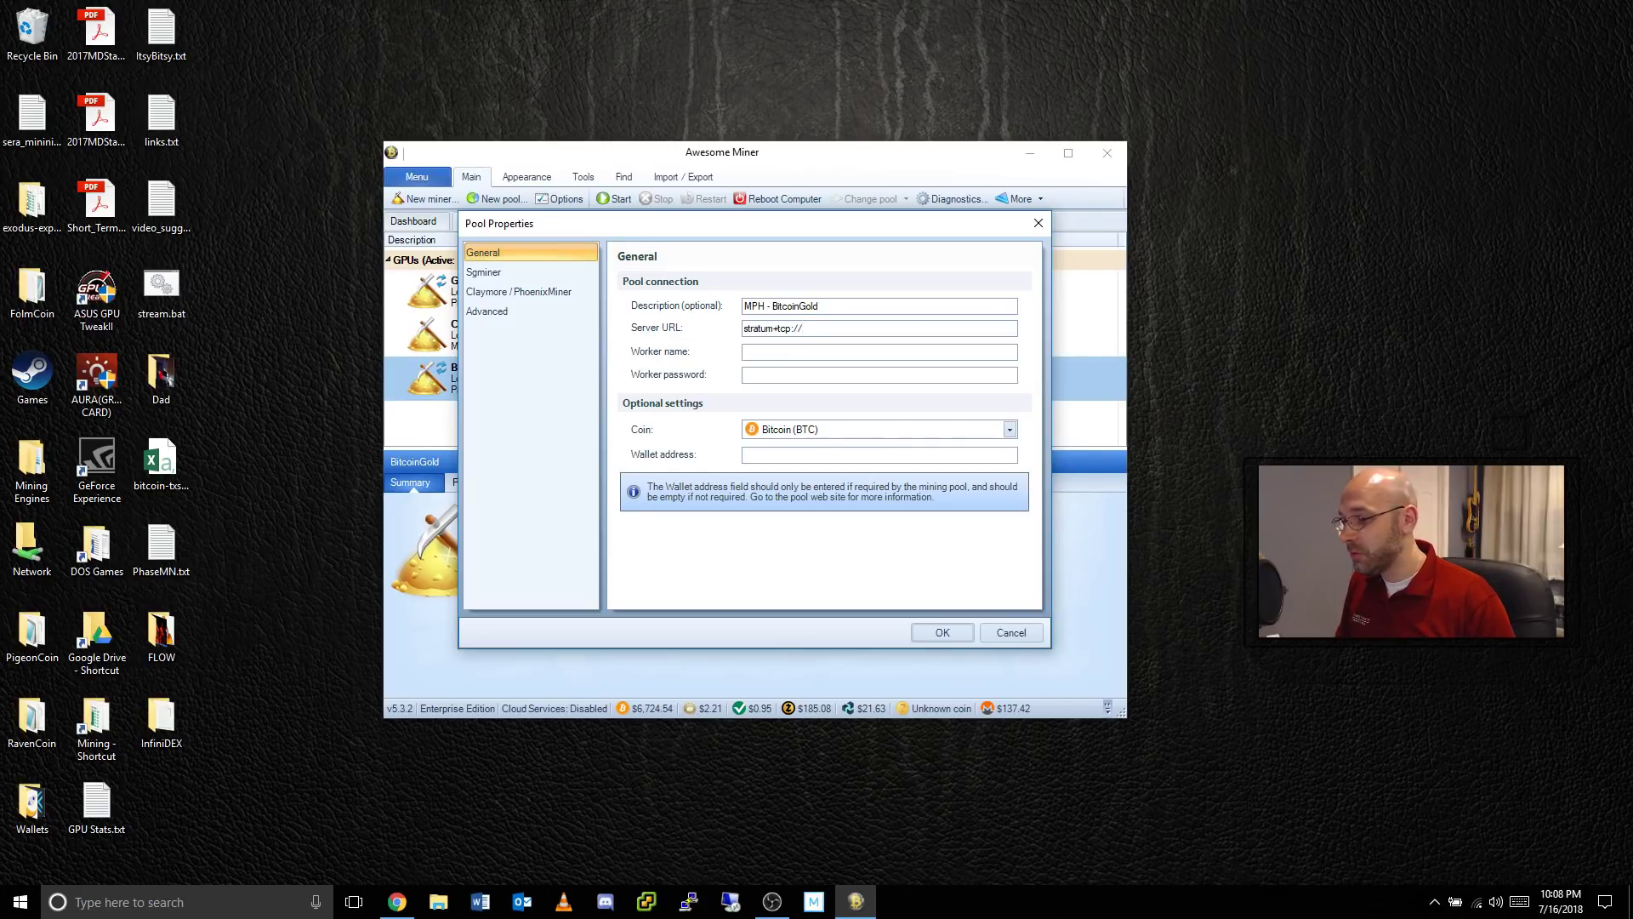
- Copy us-east.equihash-hub.miningpoolhub.com:20595 from the Bitcoin-Gold pool's Miner Guide
{"action": "left_click", "coordinate": [396, 904]}
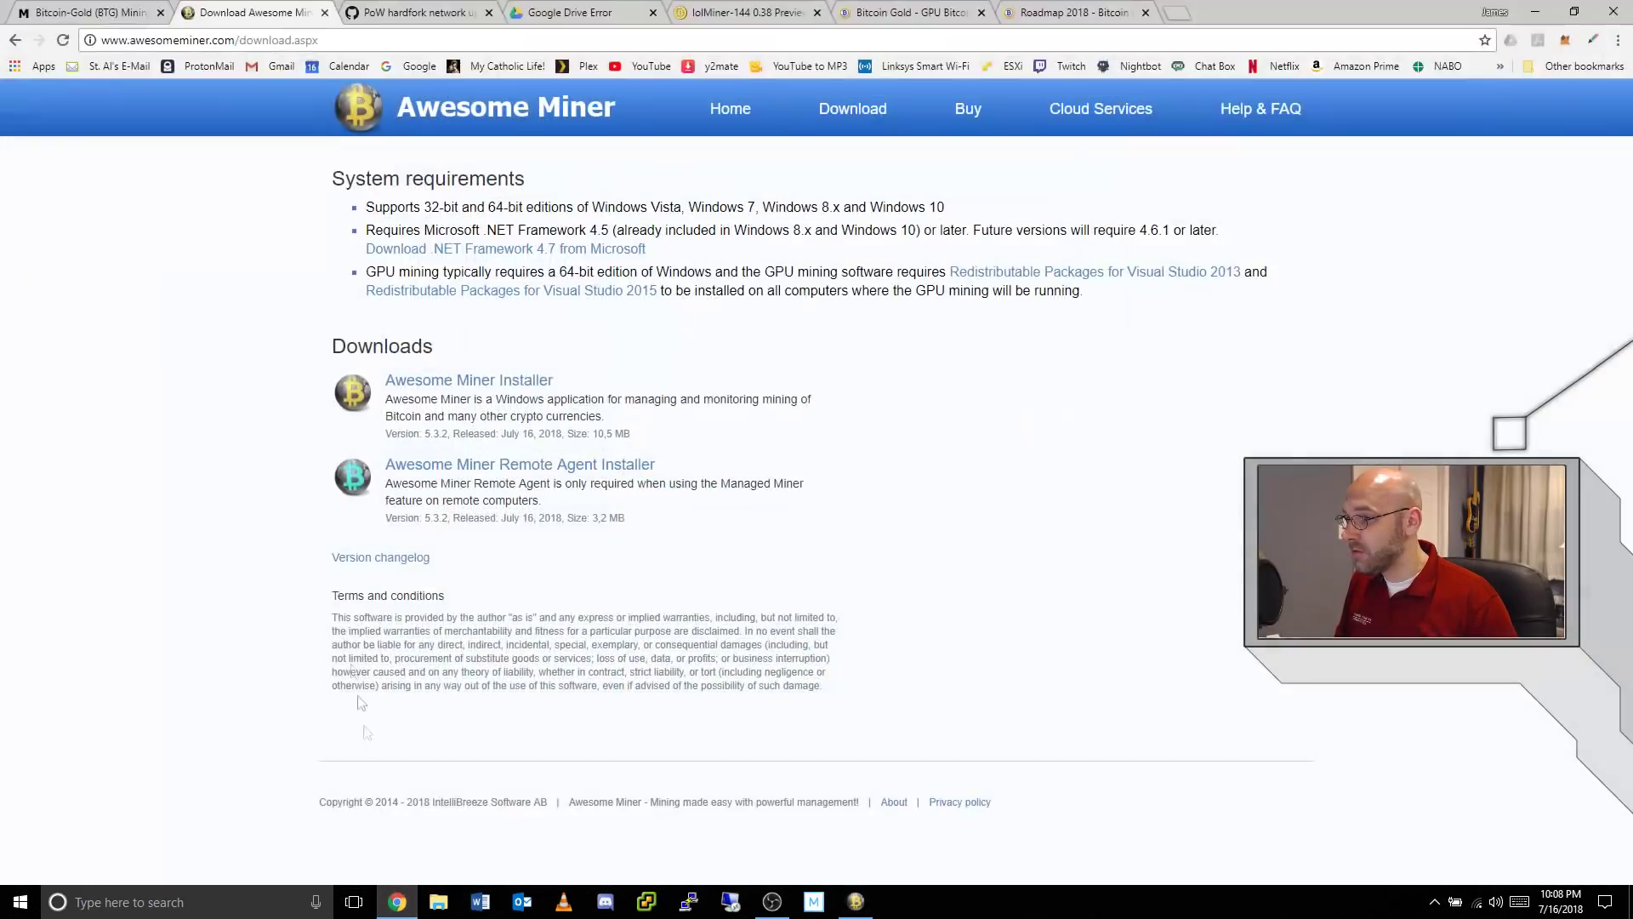
{"action": "left_click", "coordinate": [83, 12]}
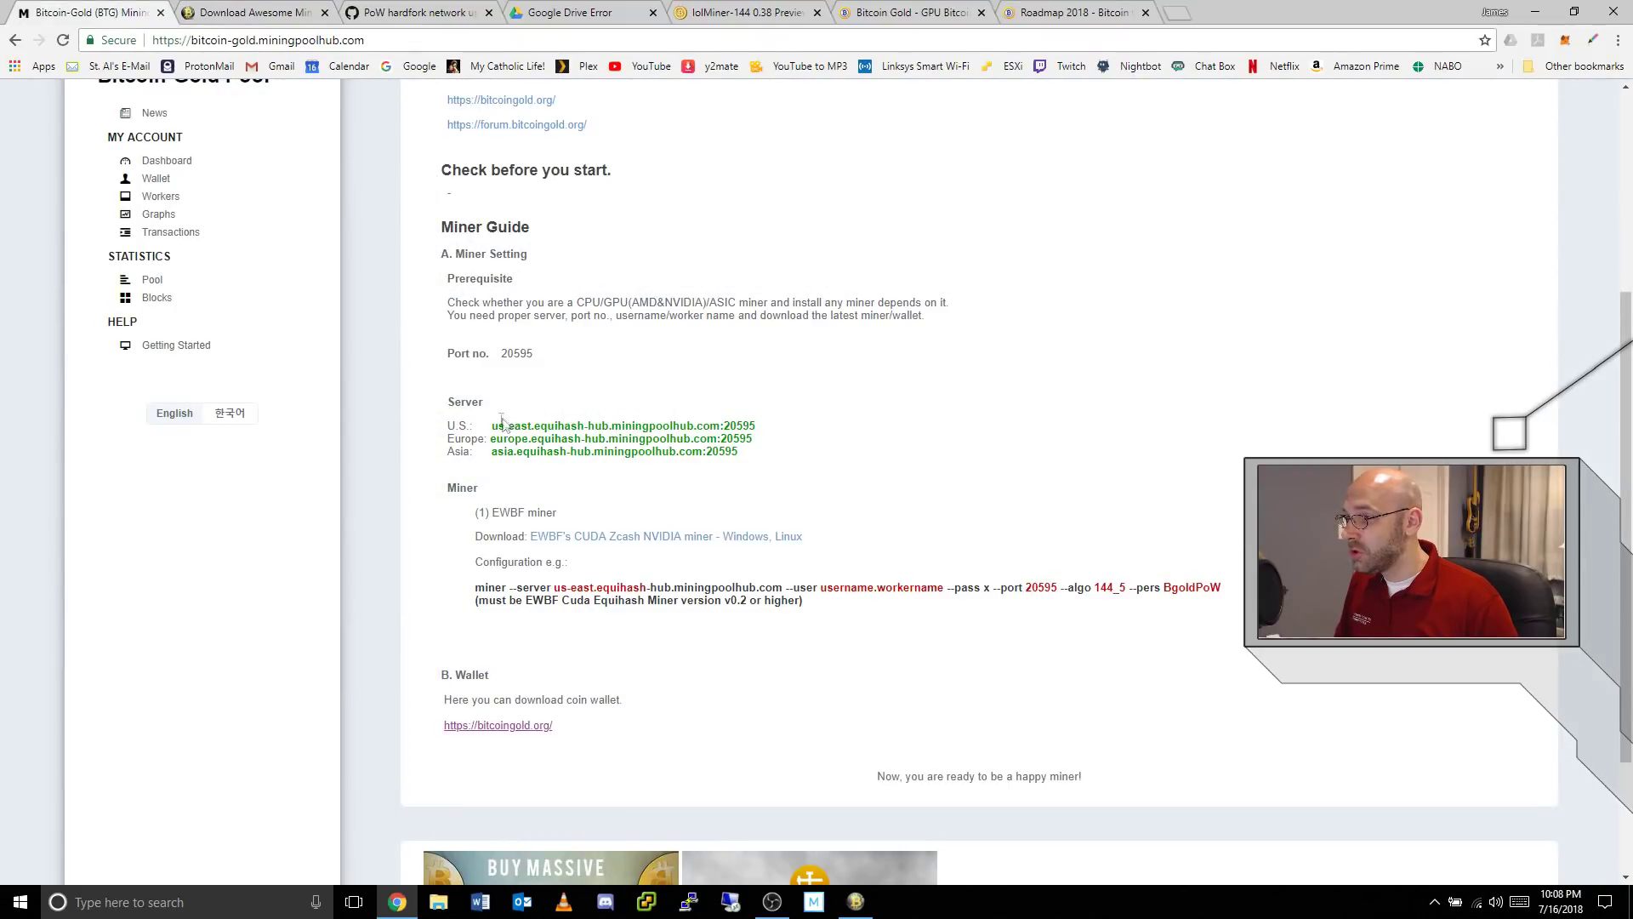
{"action": "left_click_drag", "start_coordinate": [493, 425], "coordinate": [756, 423]}
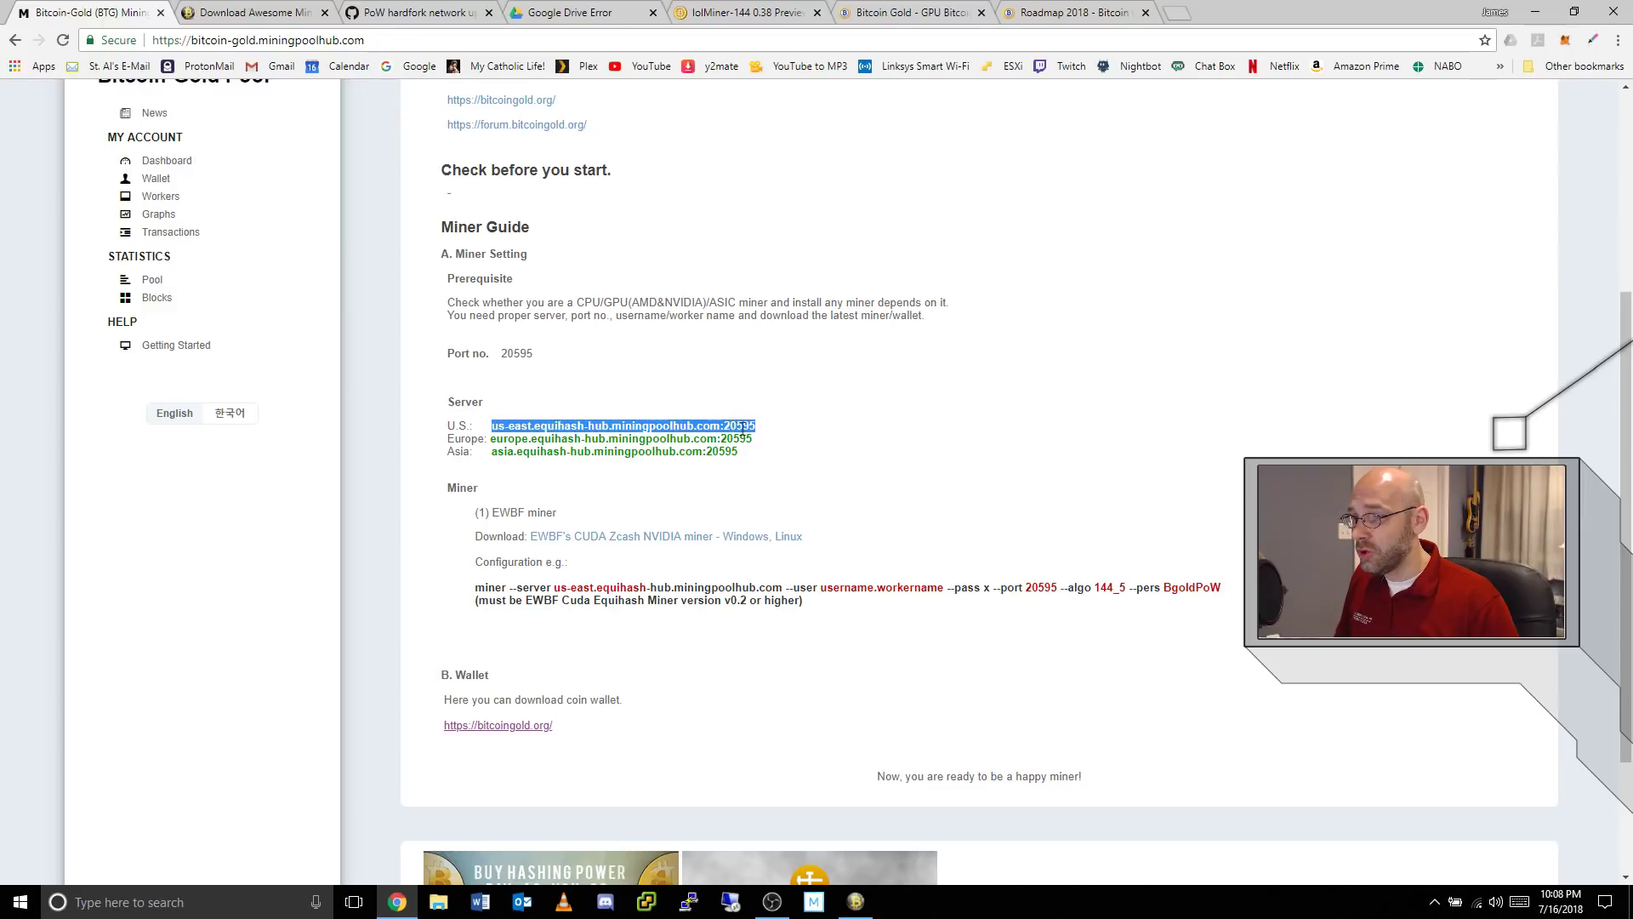
{"action": "right_click", "coordinate": [742, 427]}
{"action": "left_click", "coordinate": [790, 440]}
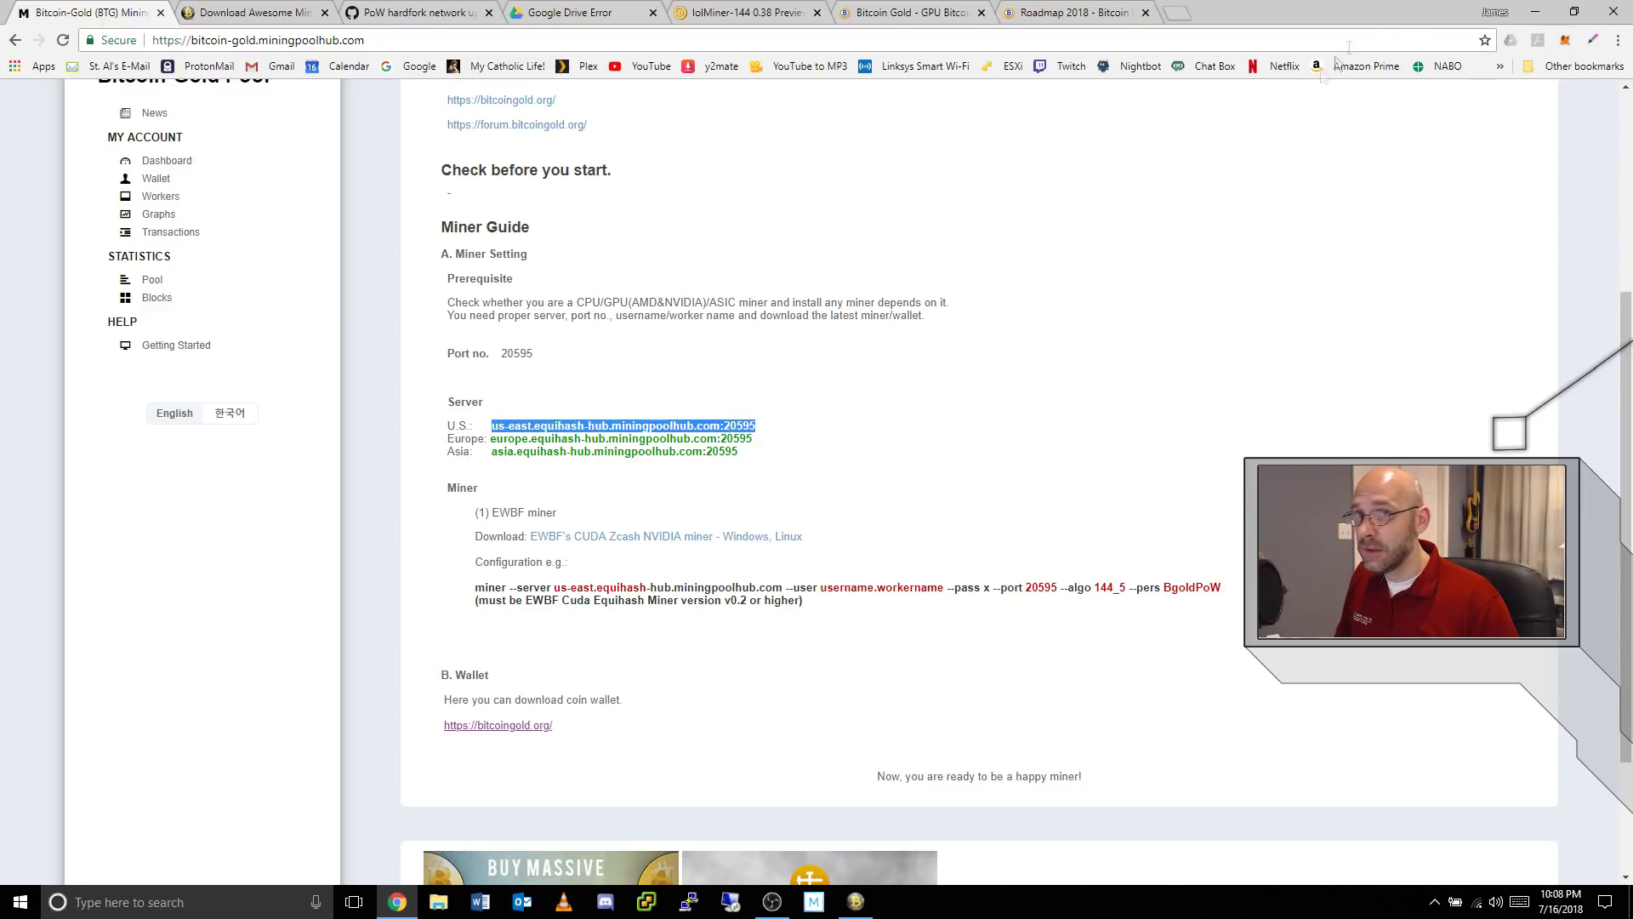
{"action": "left_click", "coordinate": [1534, 10]}
- Paste the U.S. server address after stratum+tcp:// and enter the worker login
{"action": "right_click", "coordinate": [838, 327]}
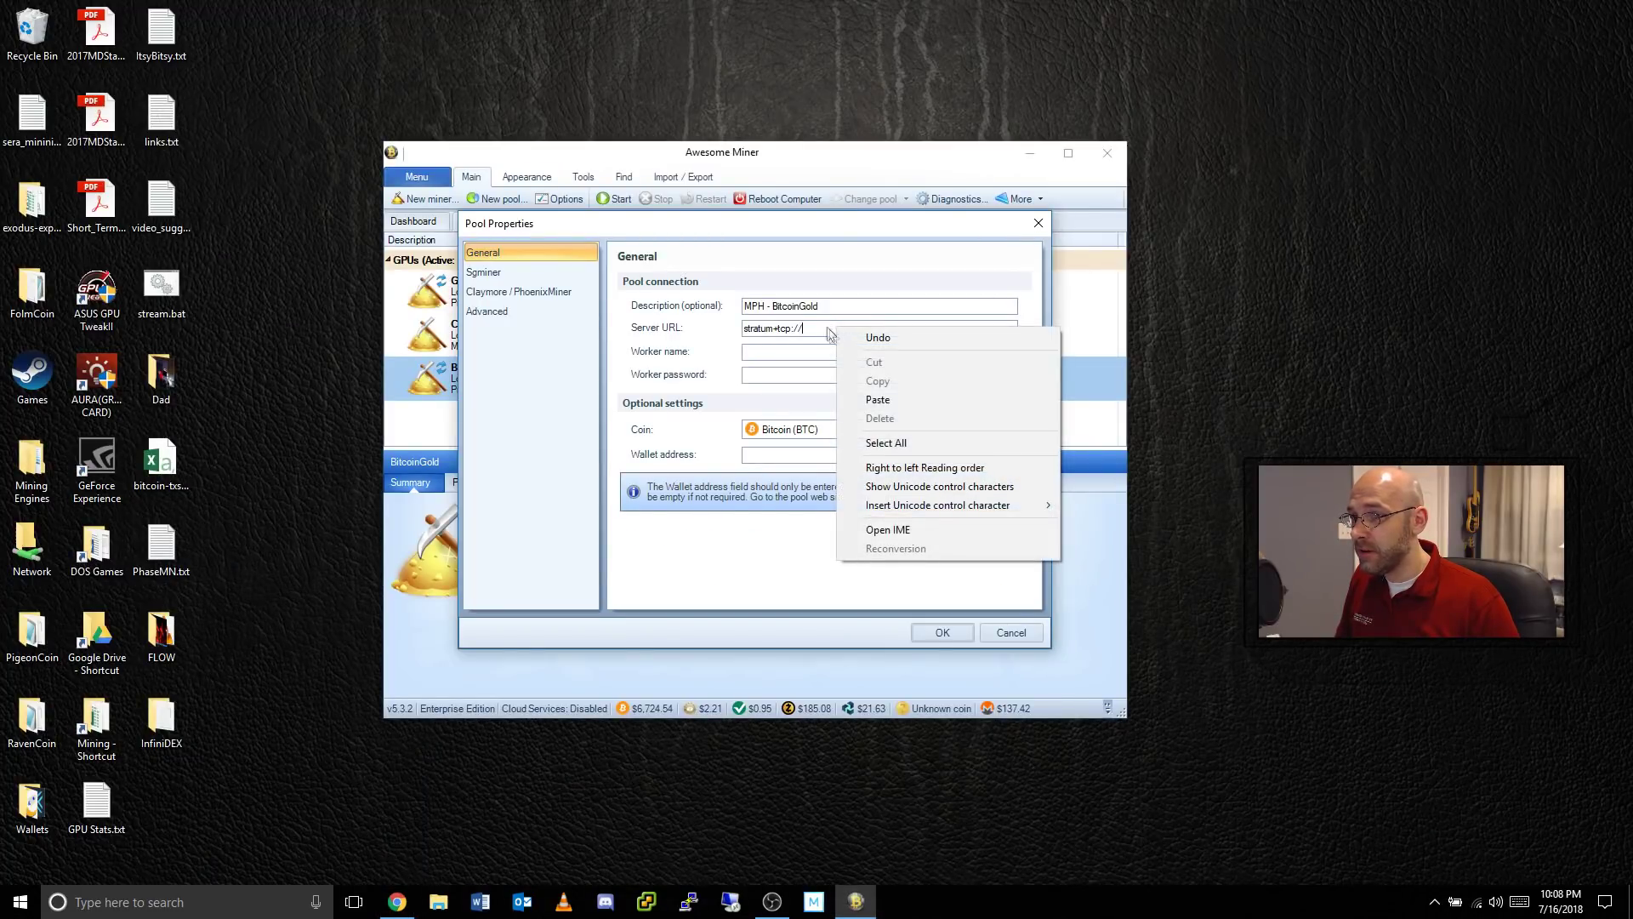
{"action": "left_click", "coordinate": [876, 401]}
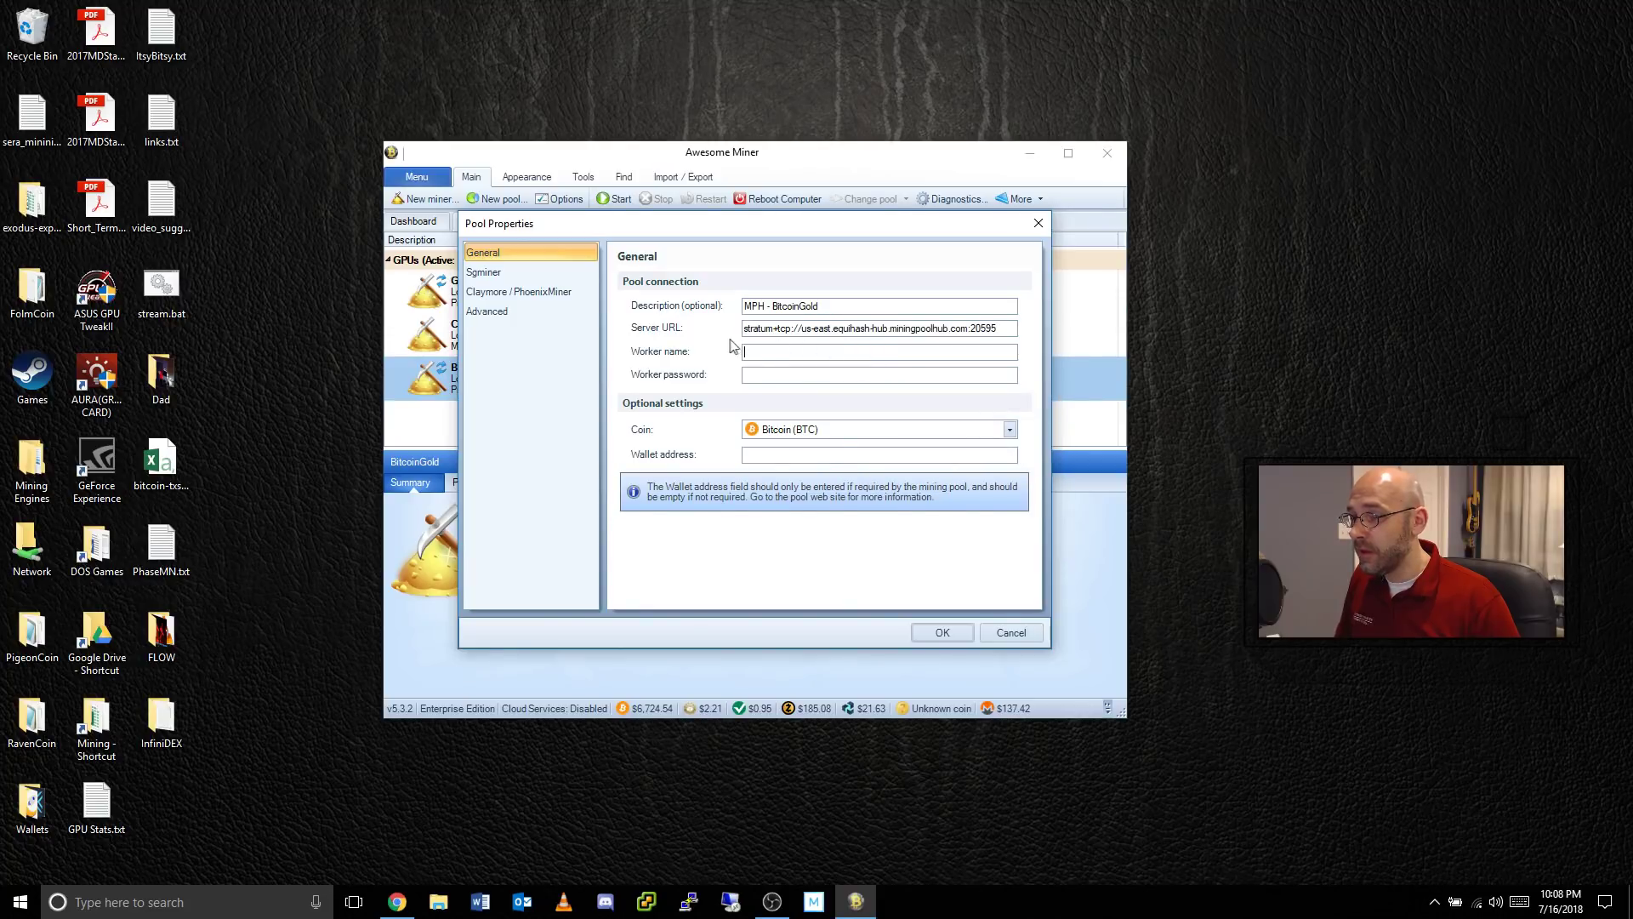
{"action": "left_click", "coordinate": [792, 352]}
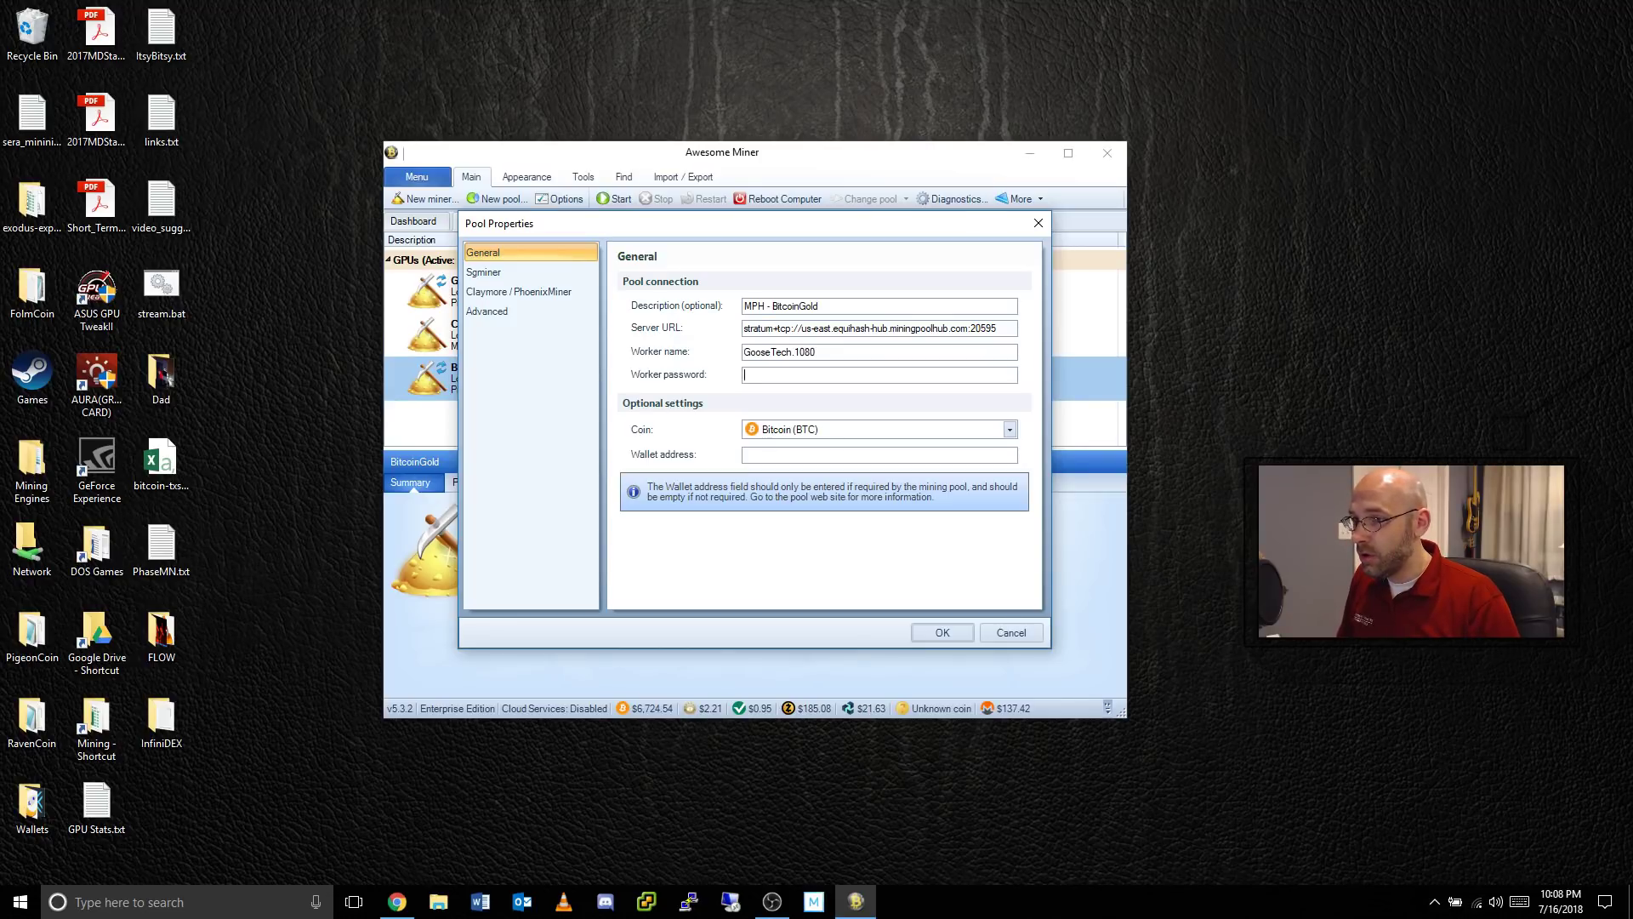
- Choose BitcoinGold (BTG) as the pool's coin and save the pool
{"action": "left_click", "coordinate": [1009, 430]}
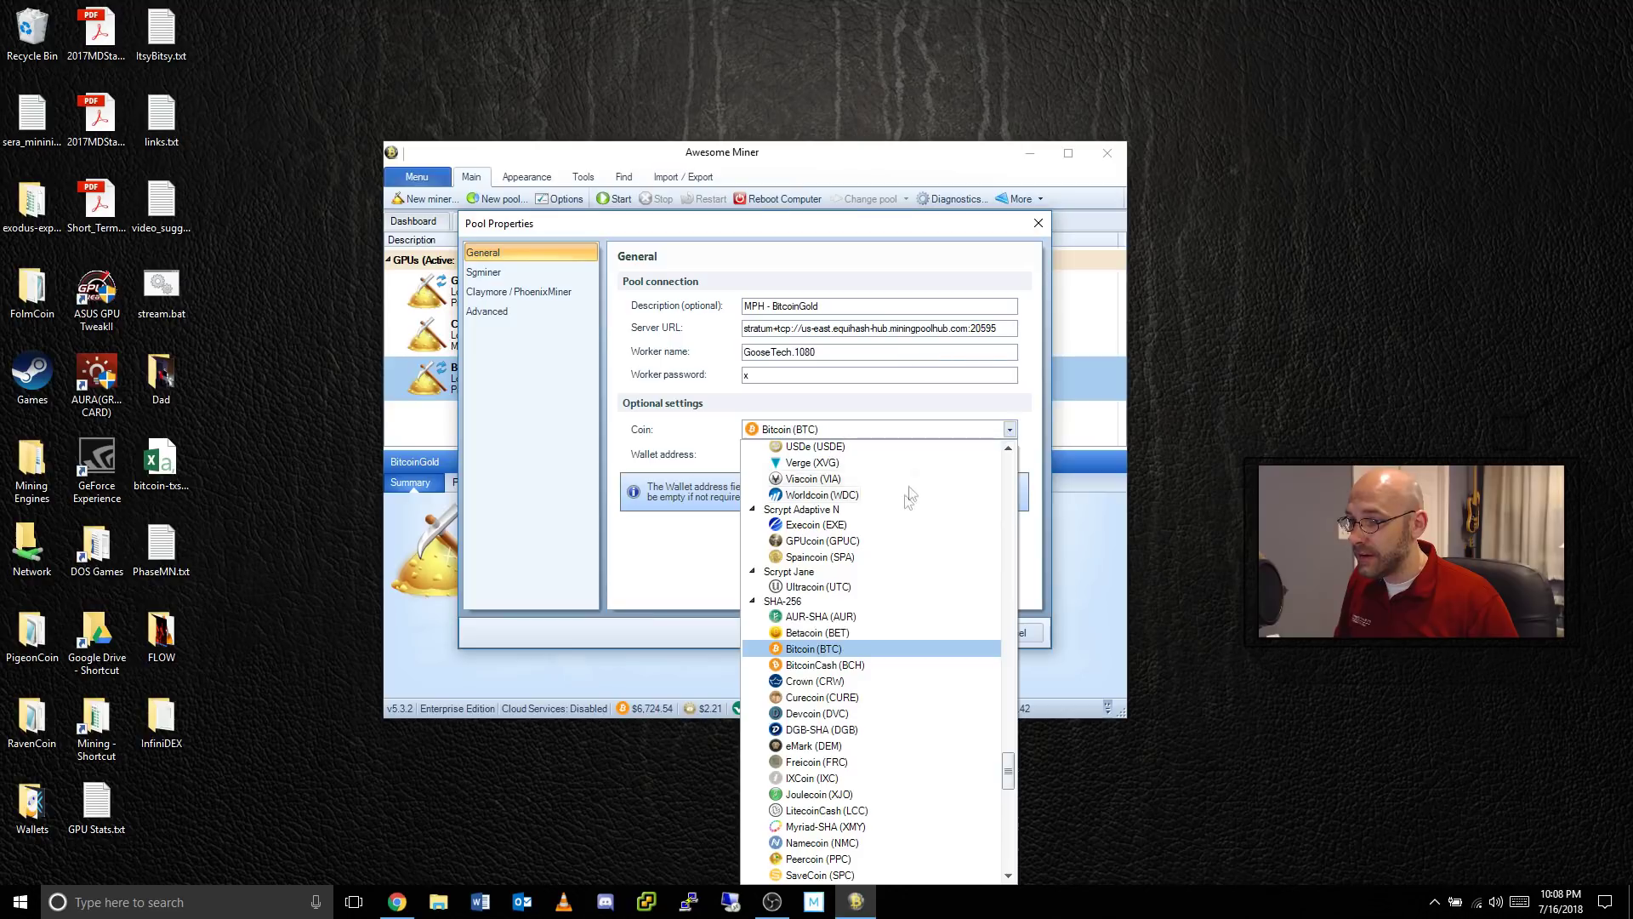
{"action": "left_click_drag", "start_coordinate": [1009, 778], "coordinate": [1009, 601]}
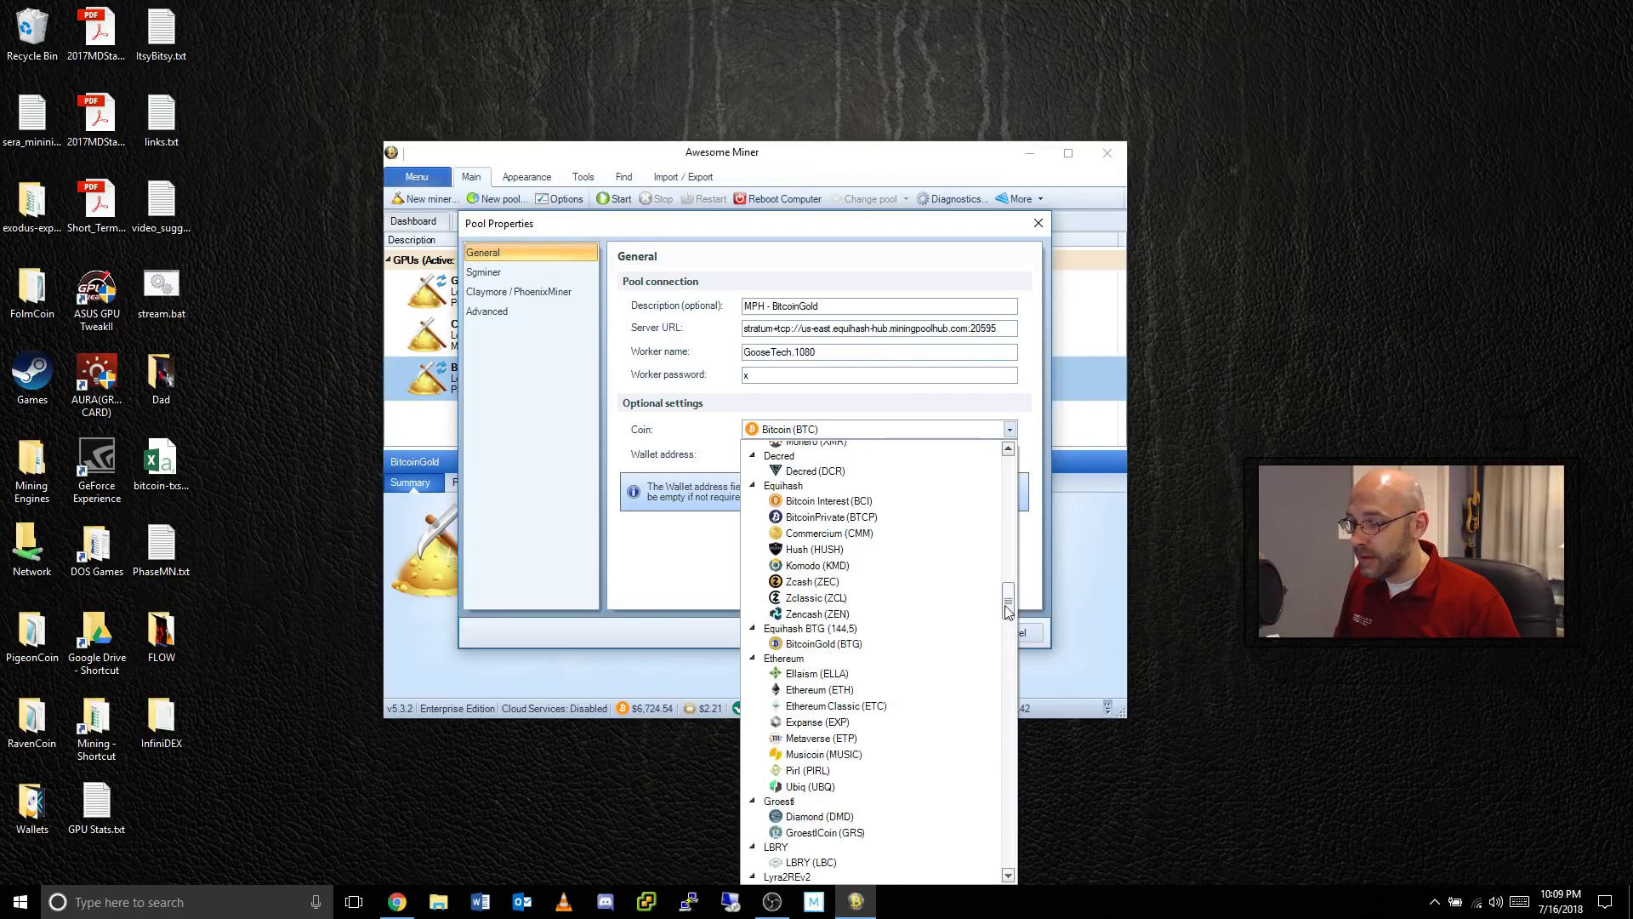
{"action": "left_click", "coordinate": [816, 646]}
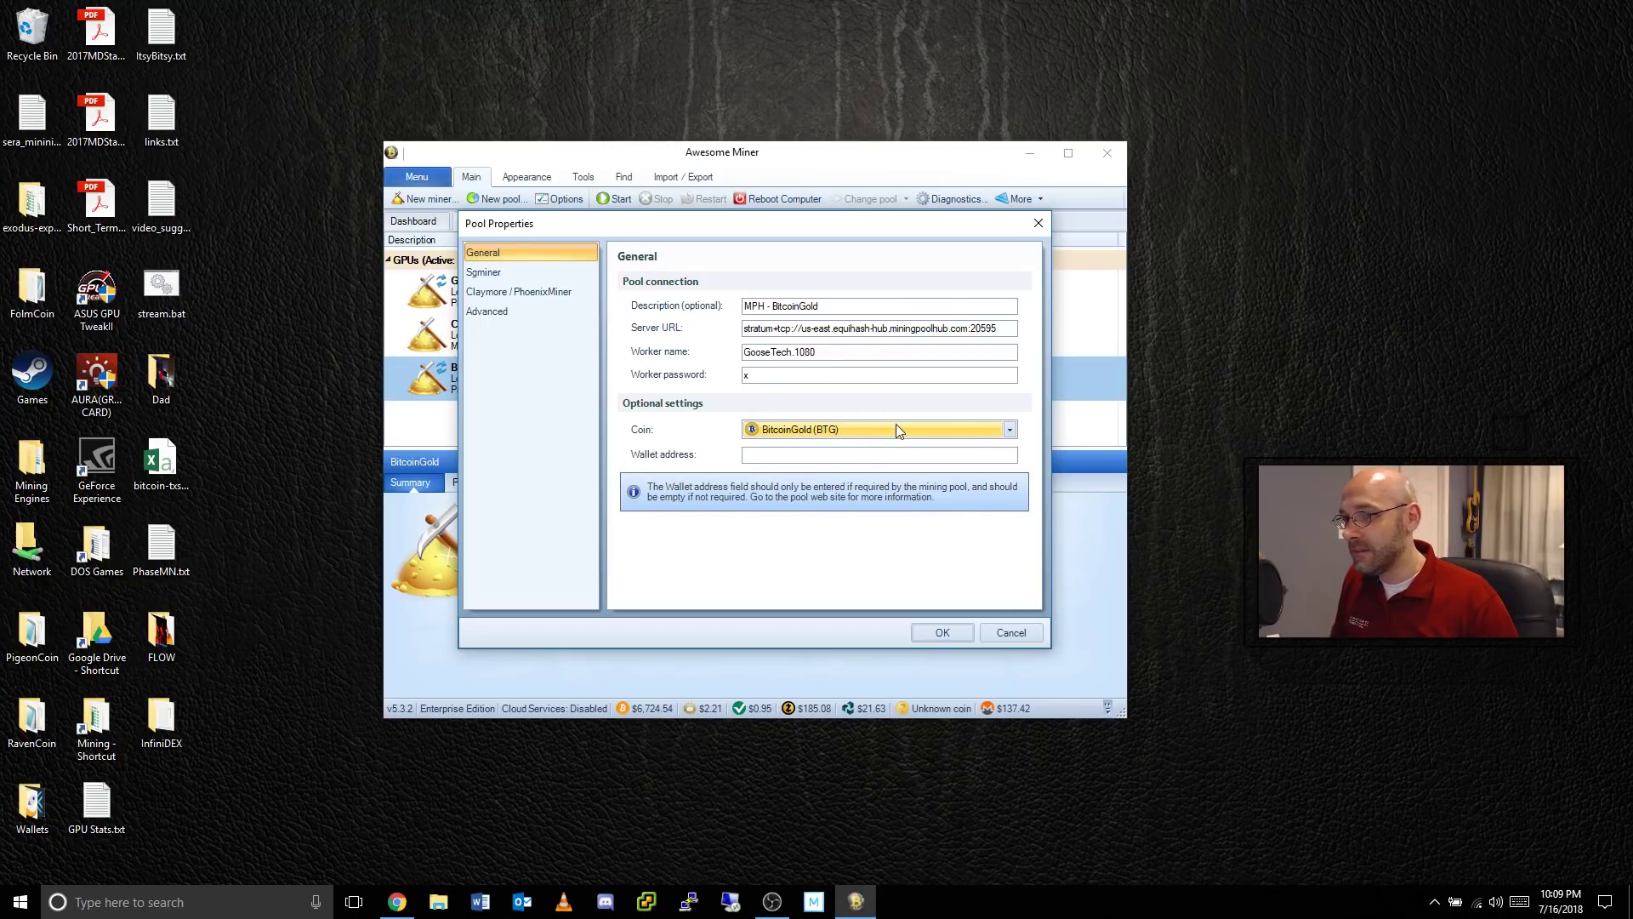
{"action": "left_click", "coordinate": [942, 631]}
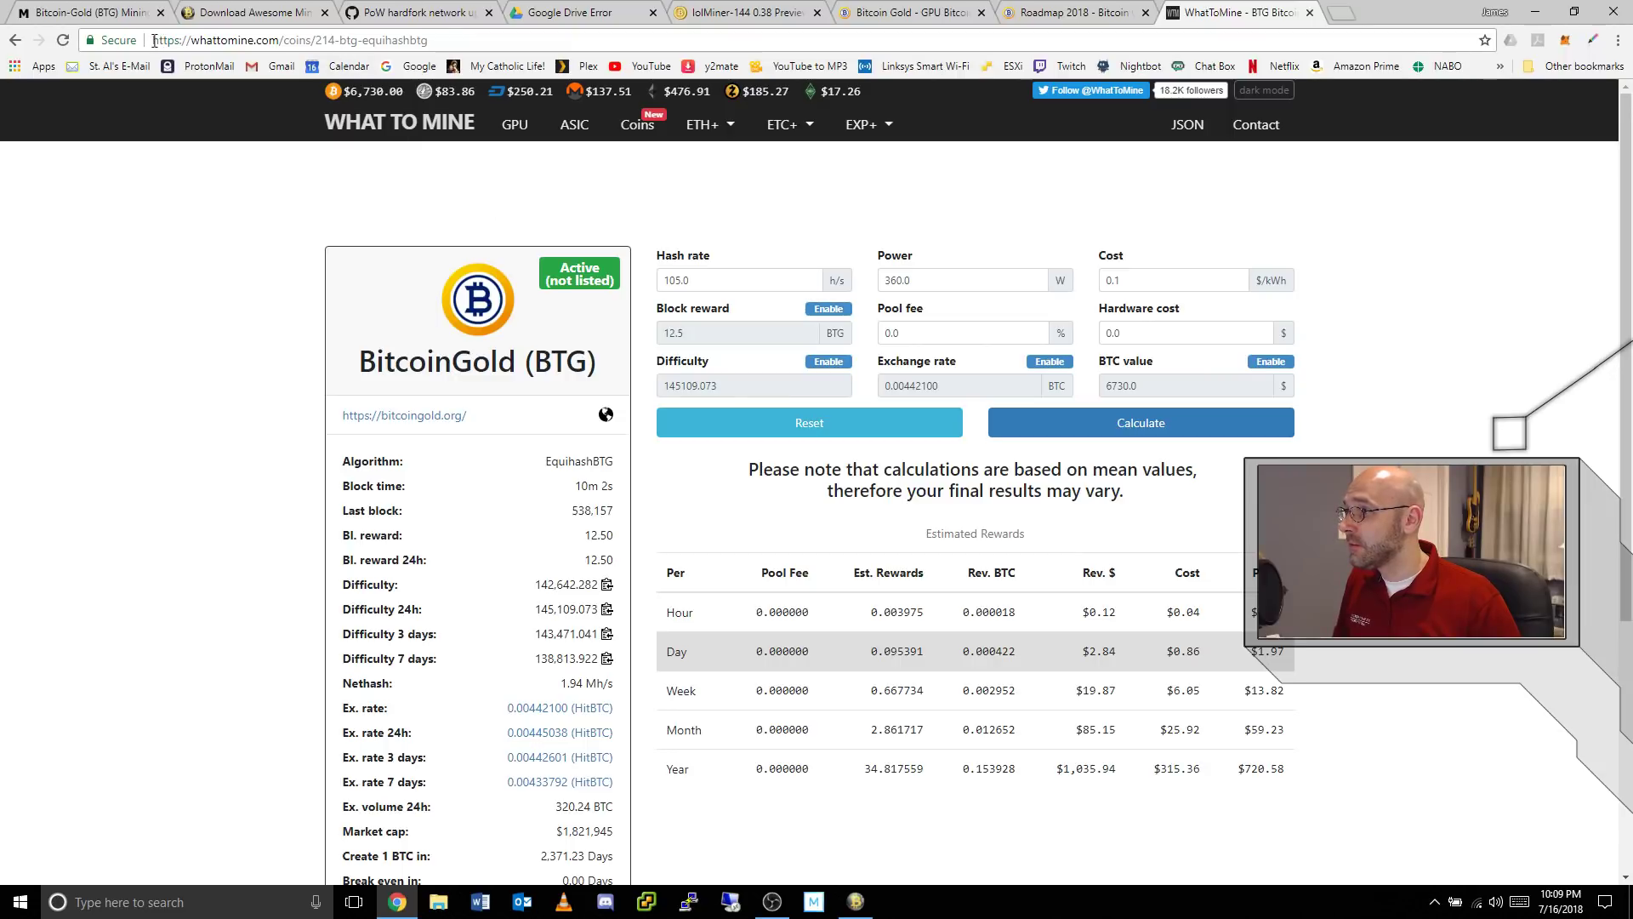
- Copy the start of the WhatToMine BitcoinGold (BTG) calculator's web address
{"action": "left_click_drag", "start_coordinate": [154, 40], "coordinate": [317, 42]}
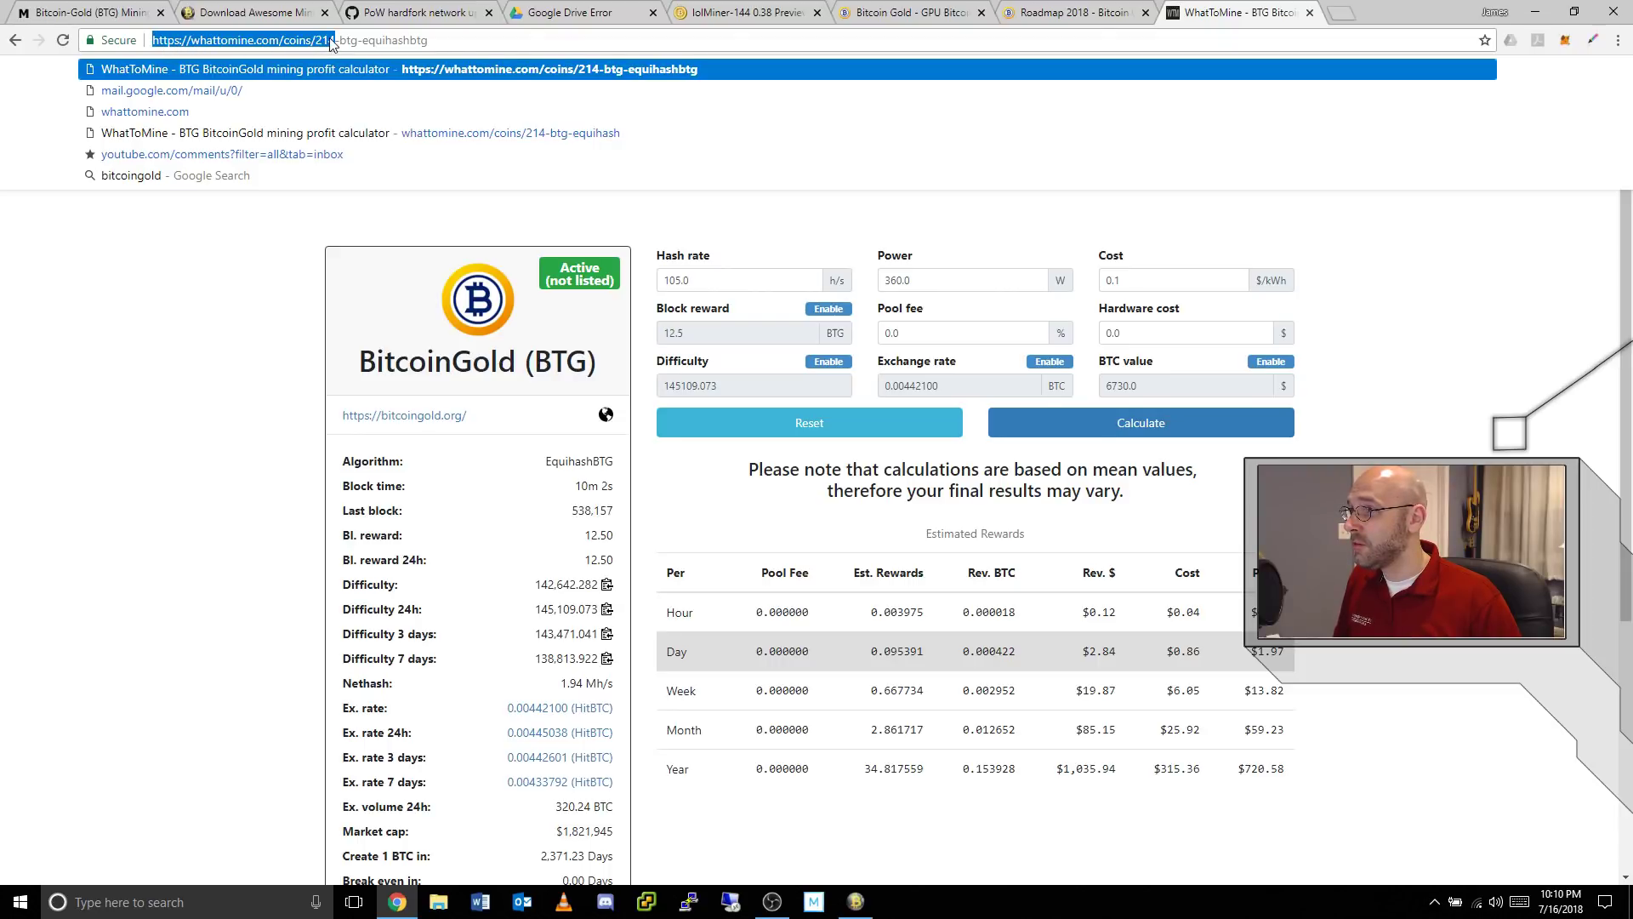
{"action": "right_click", "coordinate": [331, 40]}
{"action": "left_click", "coordinate": [366, 96]}
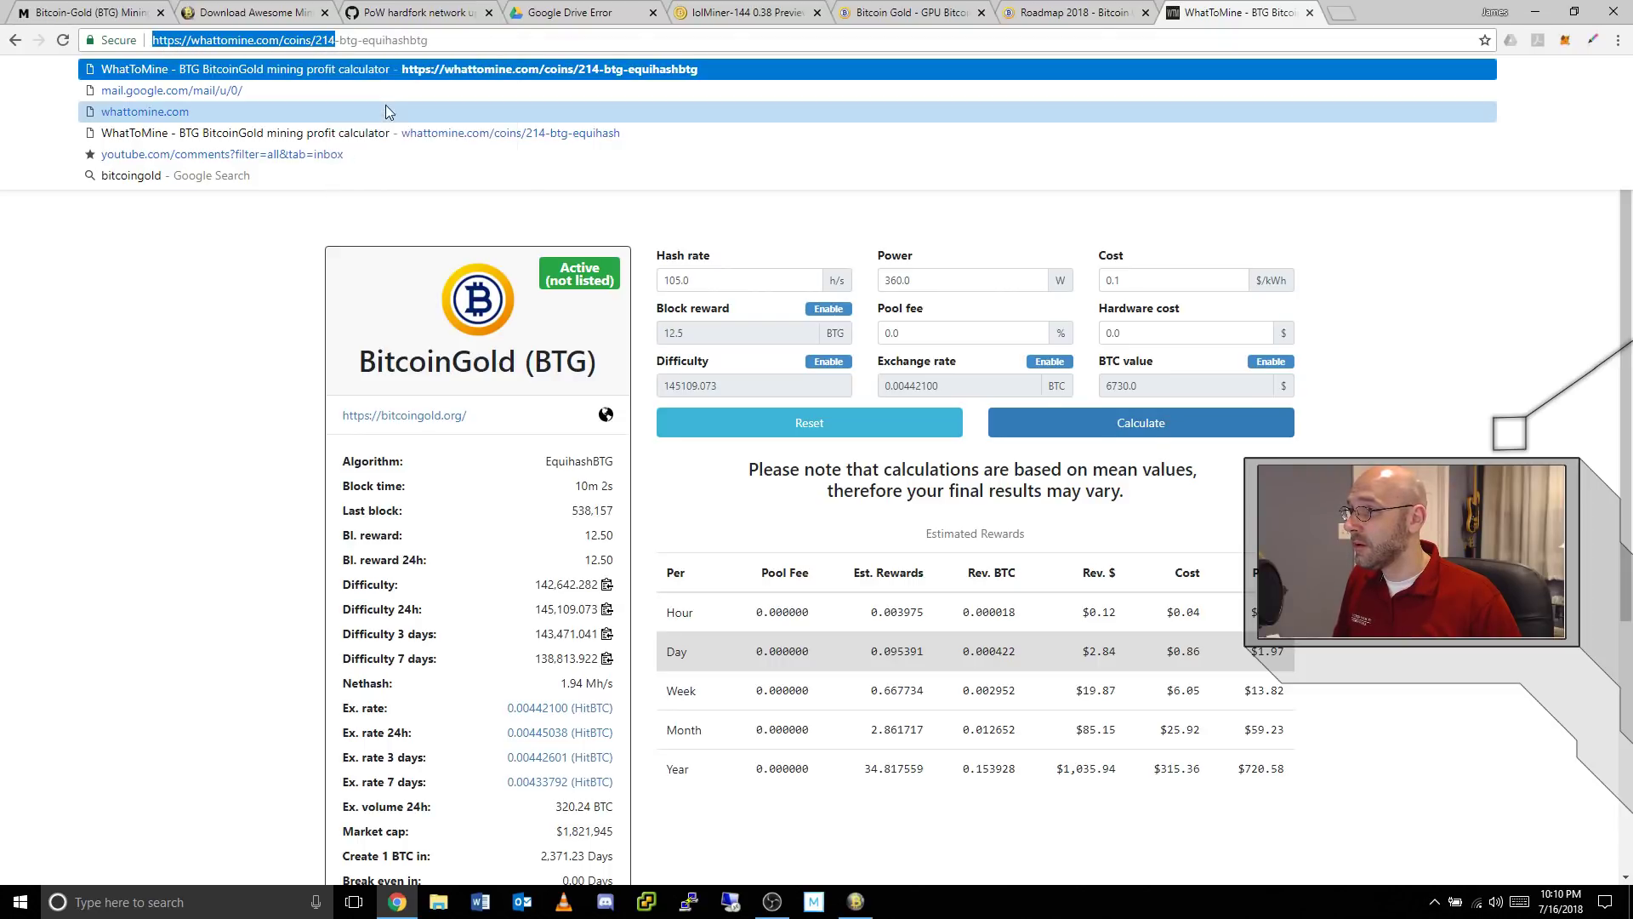
{"action": "left_click", "coordinate": [1539, 11]}
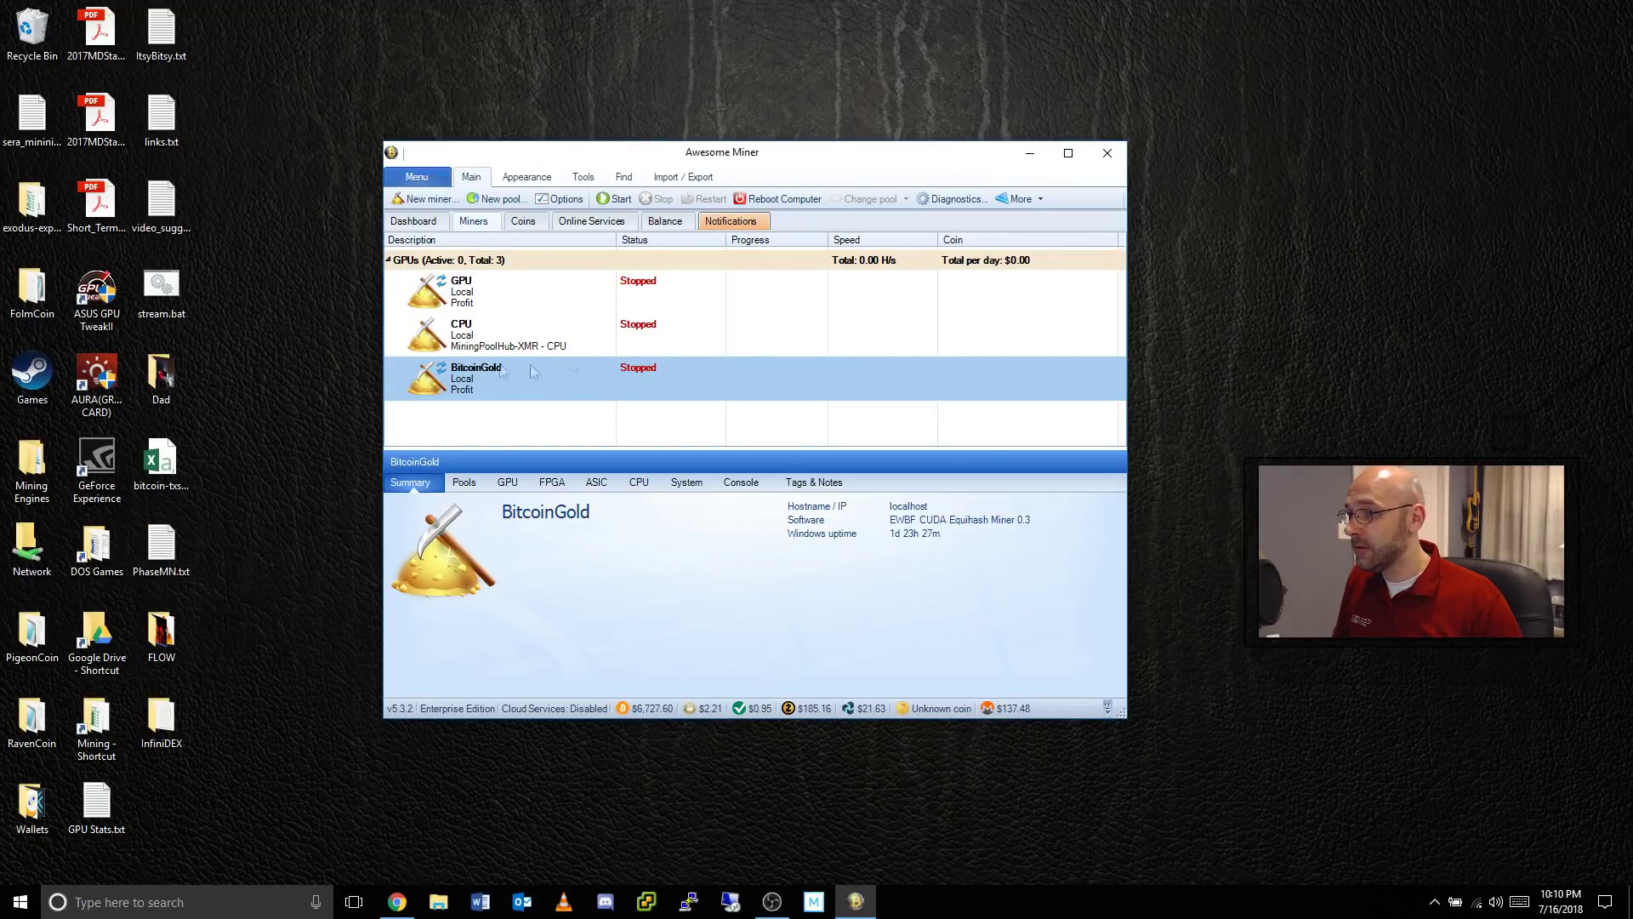
- Review the WhatToMine statistics provider settings in Options, then cancel without changes
{"action": "left_click", "coordinate": [561, 199]}
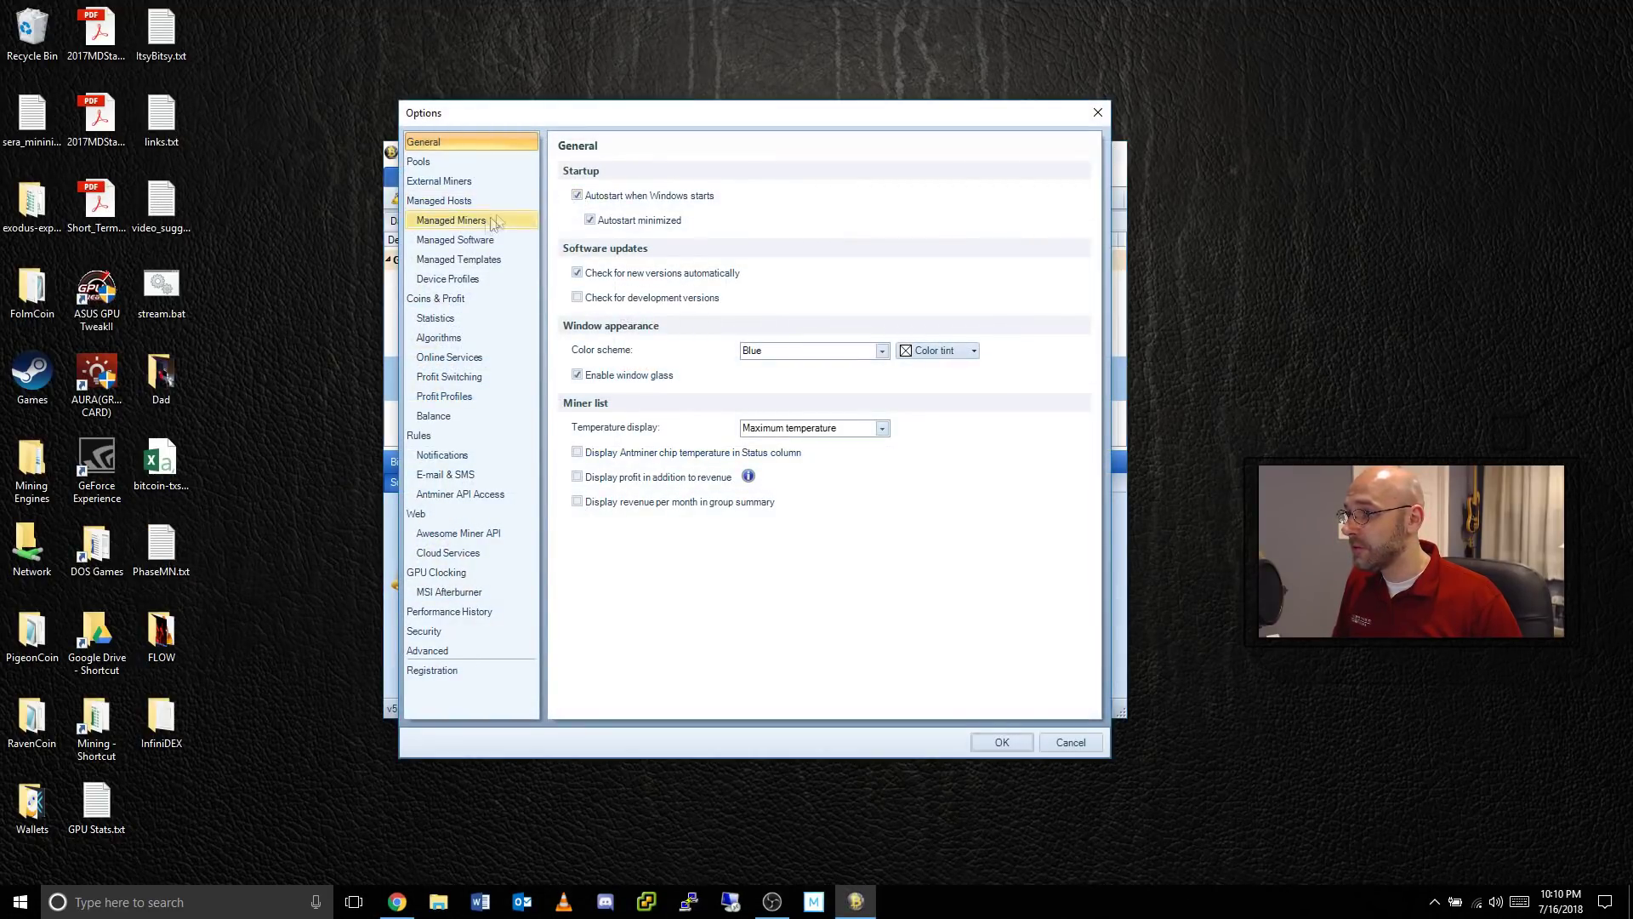
{"action": "left_click", "coordinate": [444, 321]}
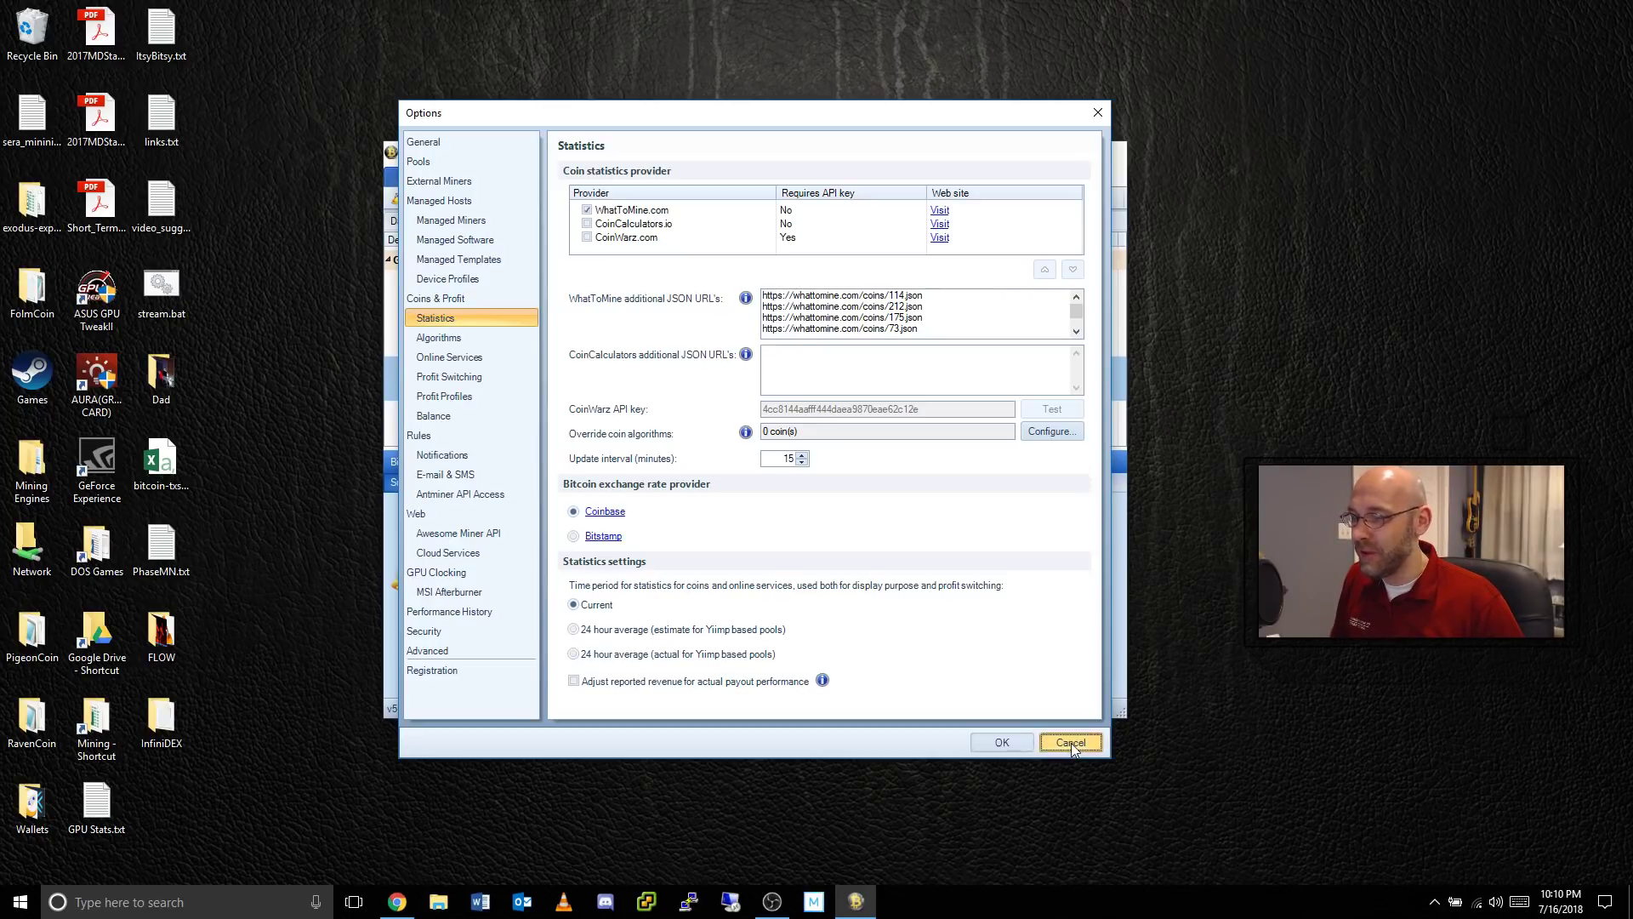
{"action": "left_click", "coordinate": [1069, 742]}
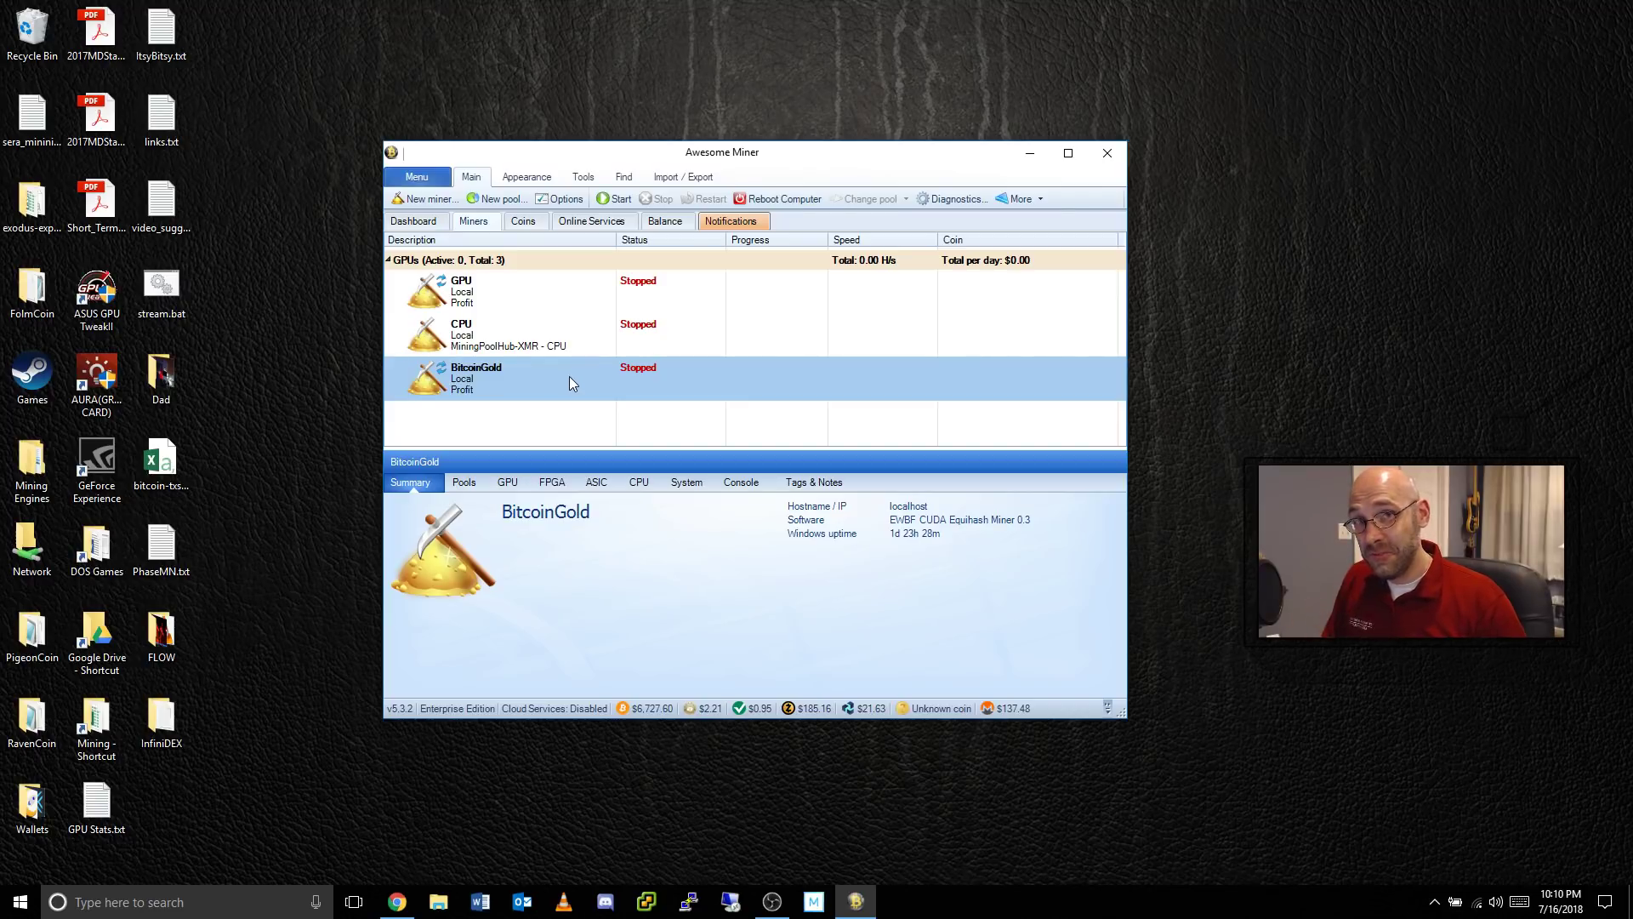
{"action": "left_click", "coordinate": [570, 199]}
{"action": "left_click", "coordinate": [473, 242]}
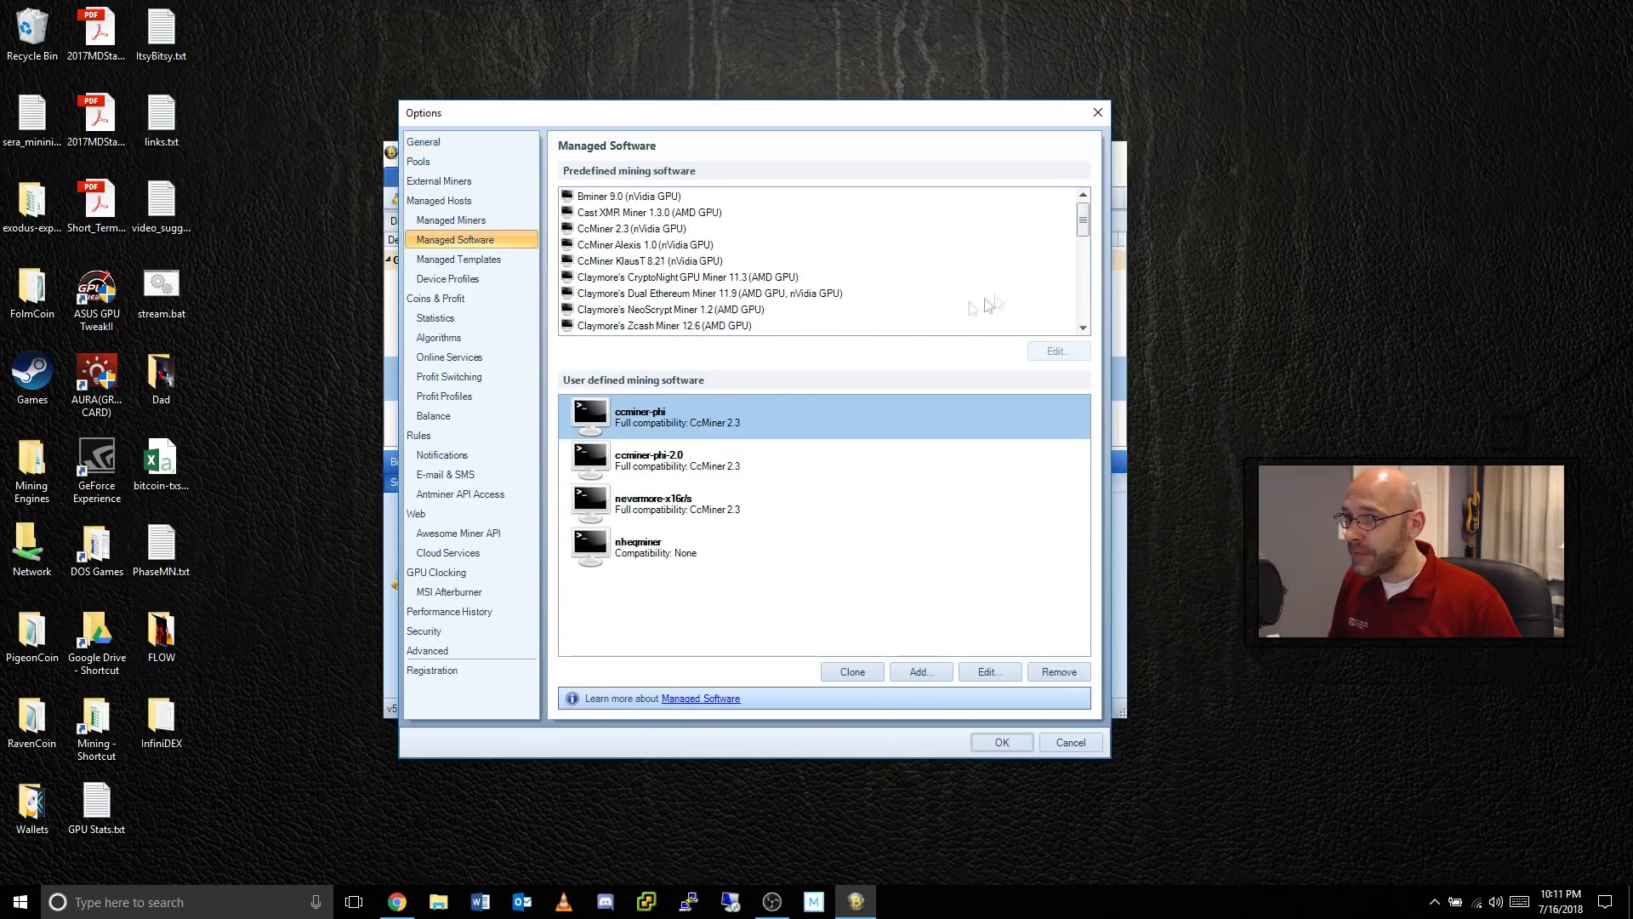
{"action": "left_click_drag", "start_coordinate": [1083, 221], "coordinate": [1082, 243]}
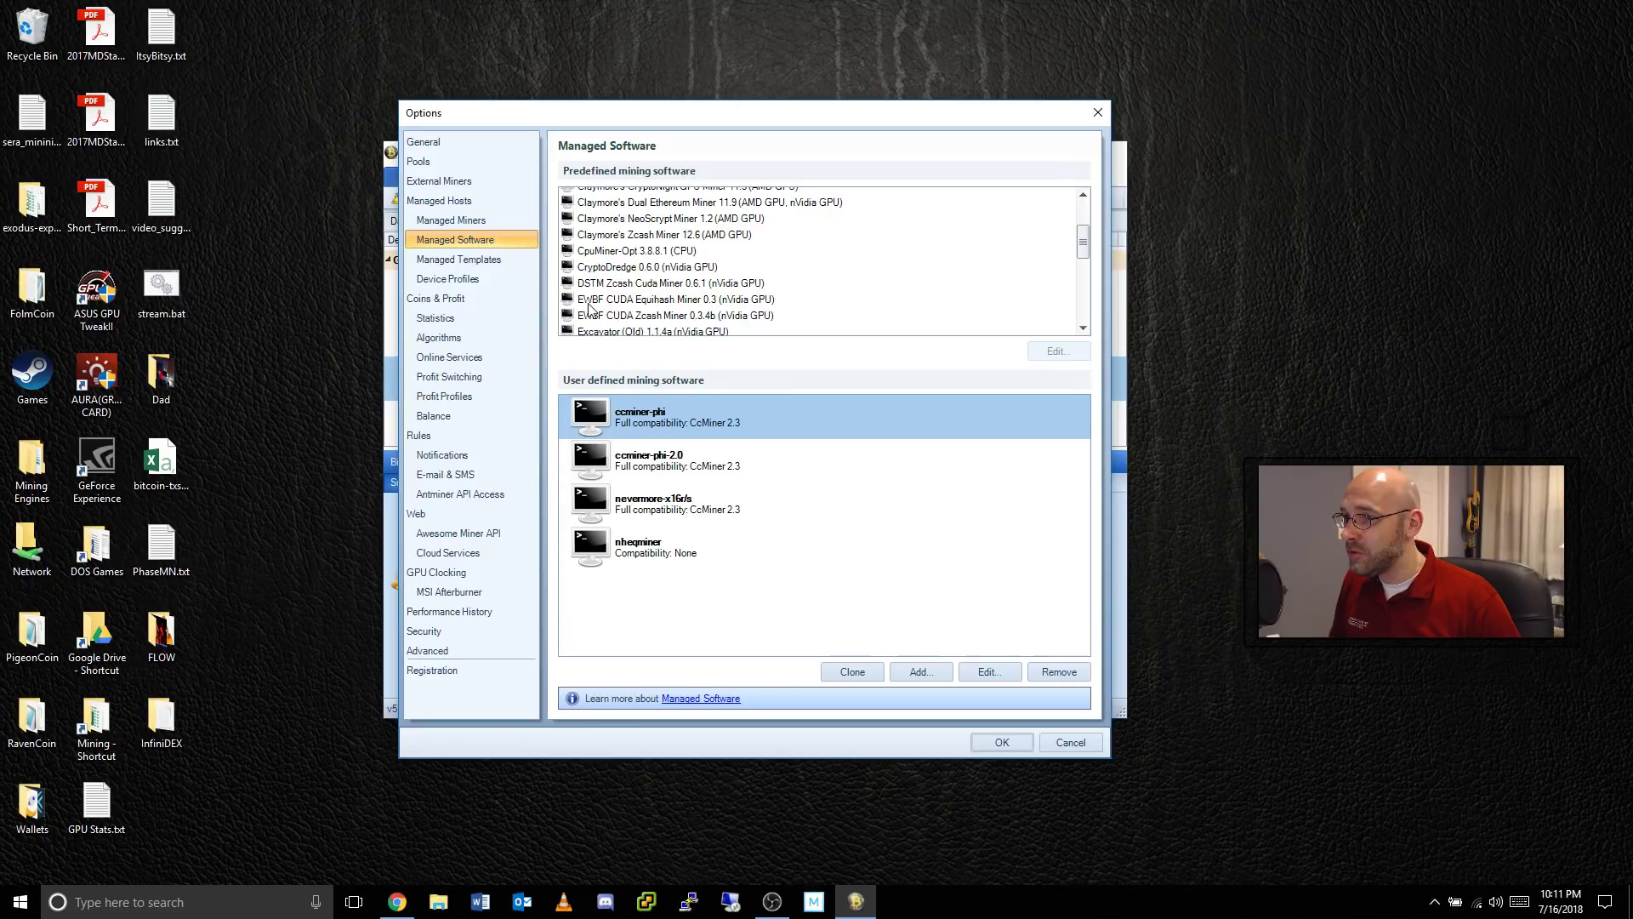
{"action": "left_click", "coordinate": [706, 305]}
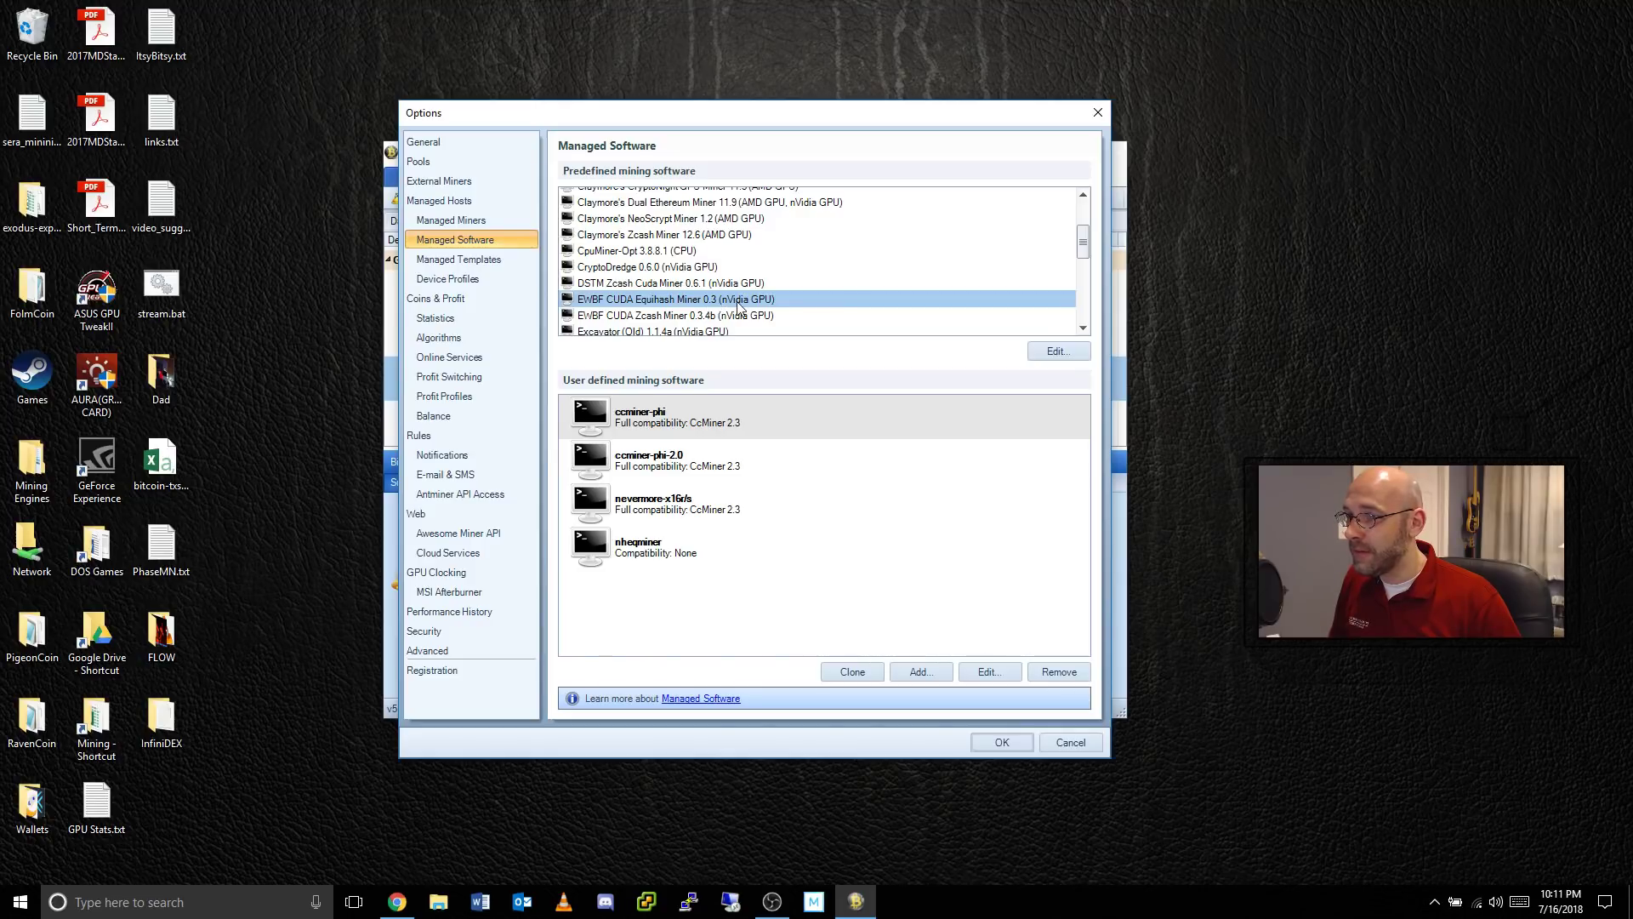
{"action": "left_click", "coordinate": [1057, 351]}
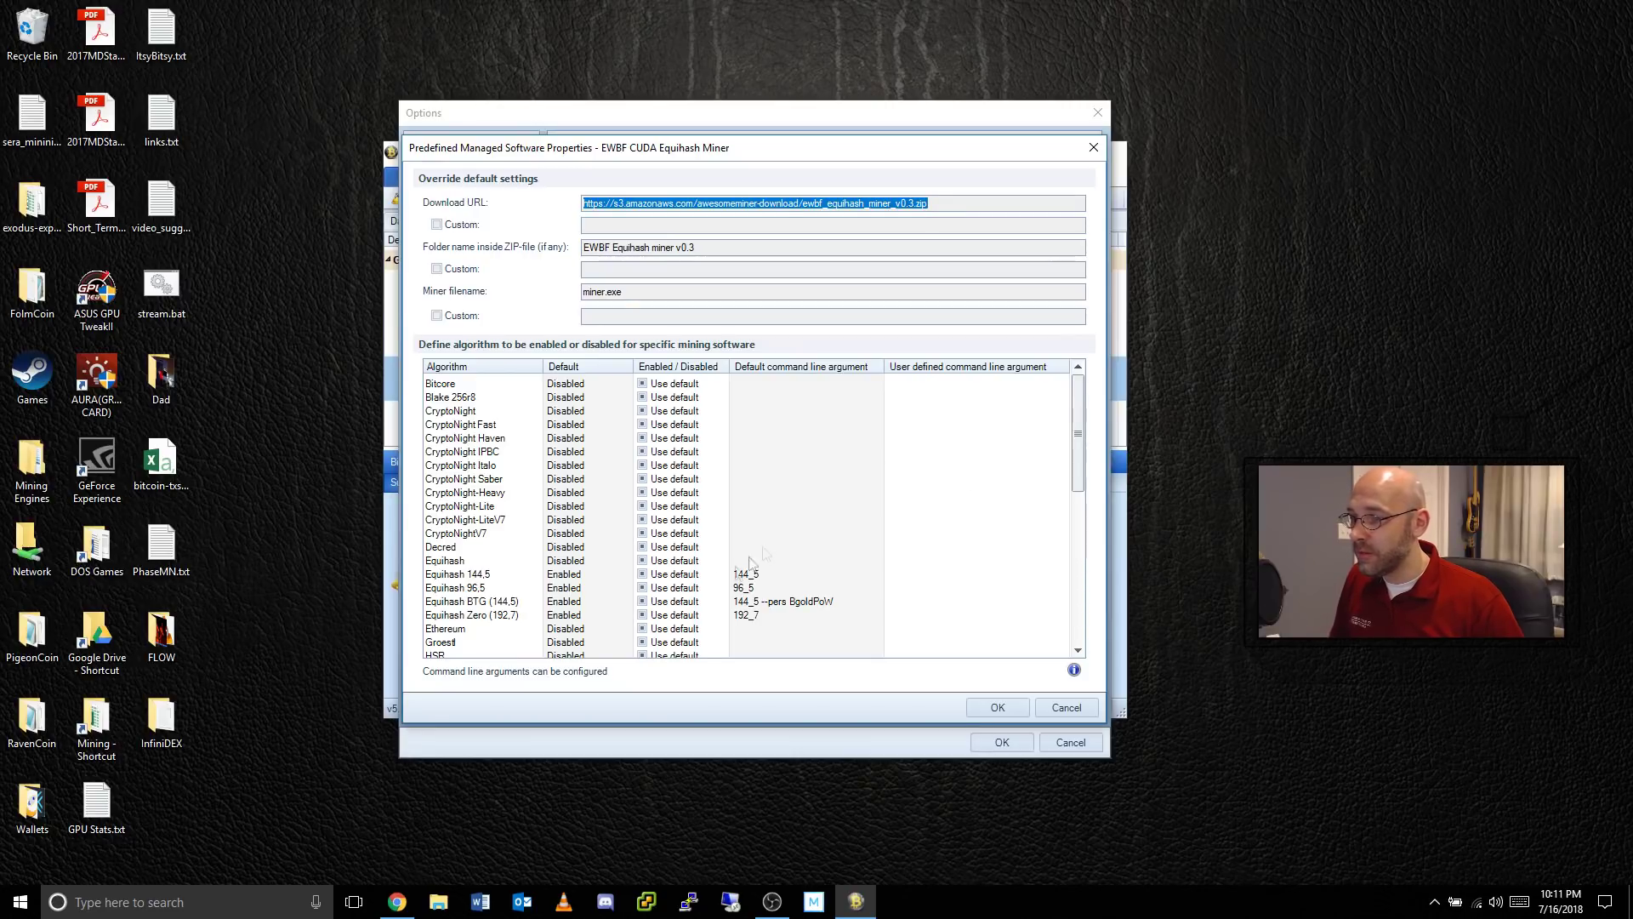
{"action": "left_click", "coordinate": [508, 604]}
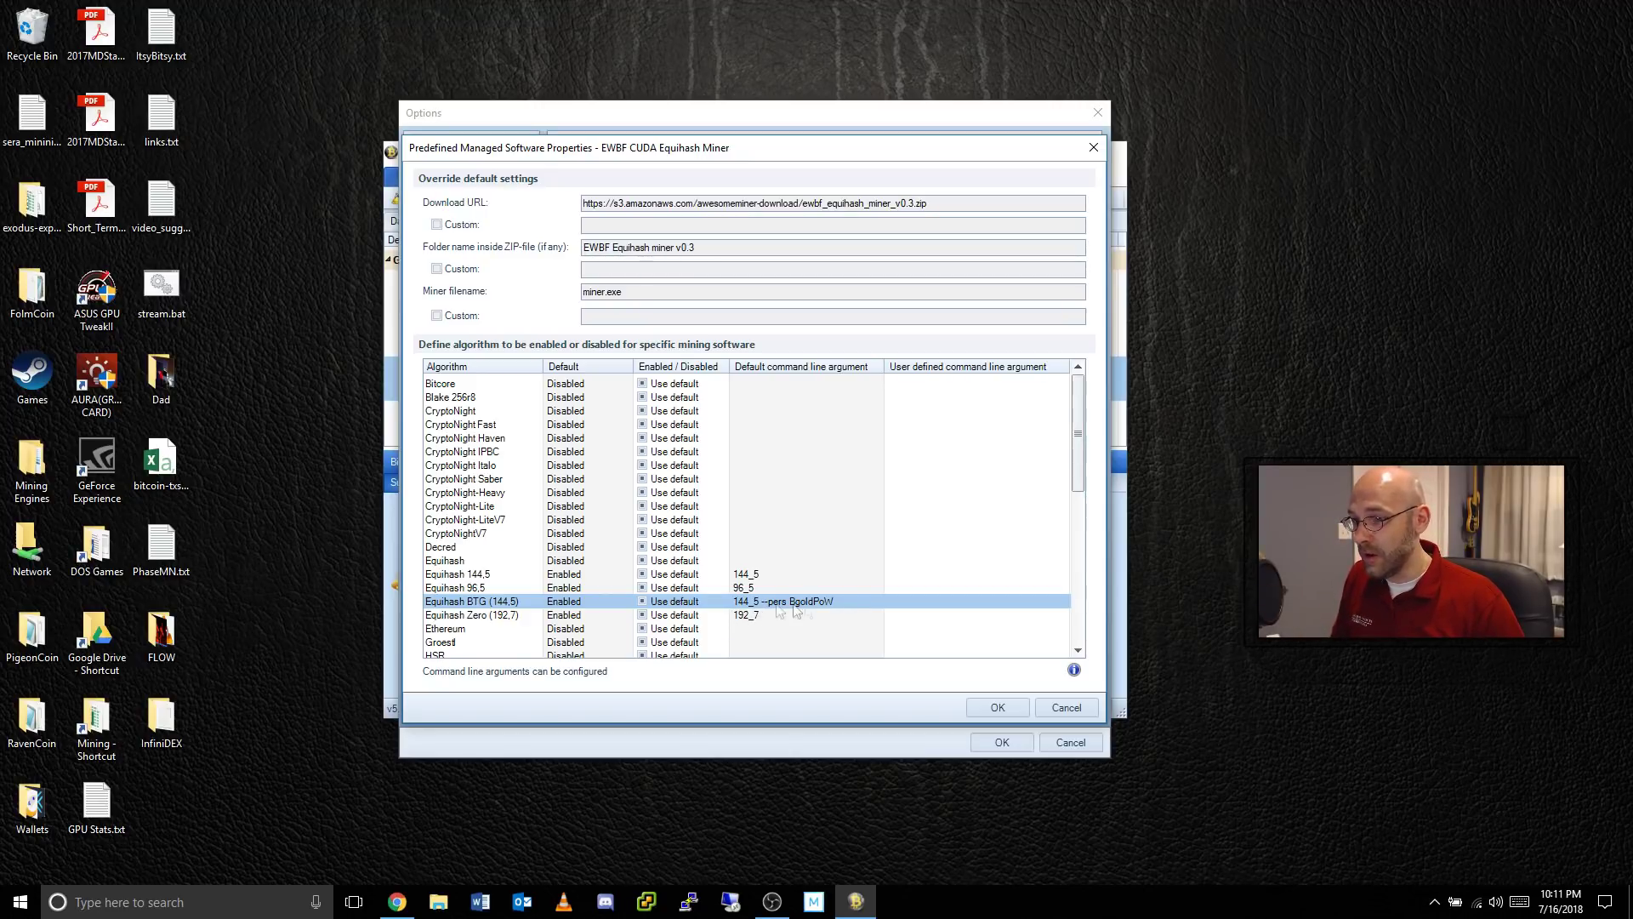
{"action": "left_click", "coordinate": [1026, 709]}
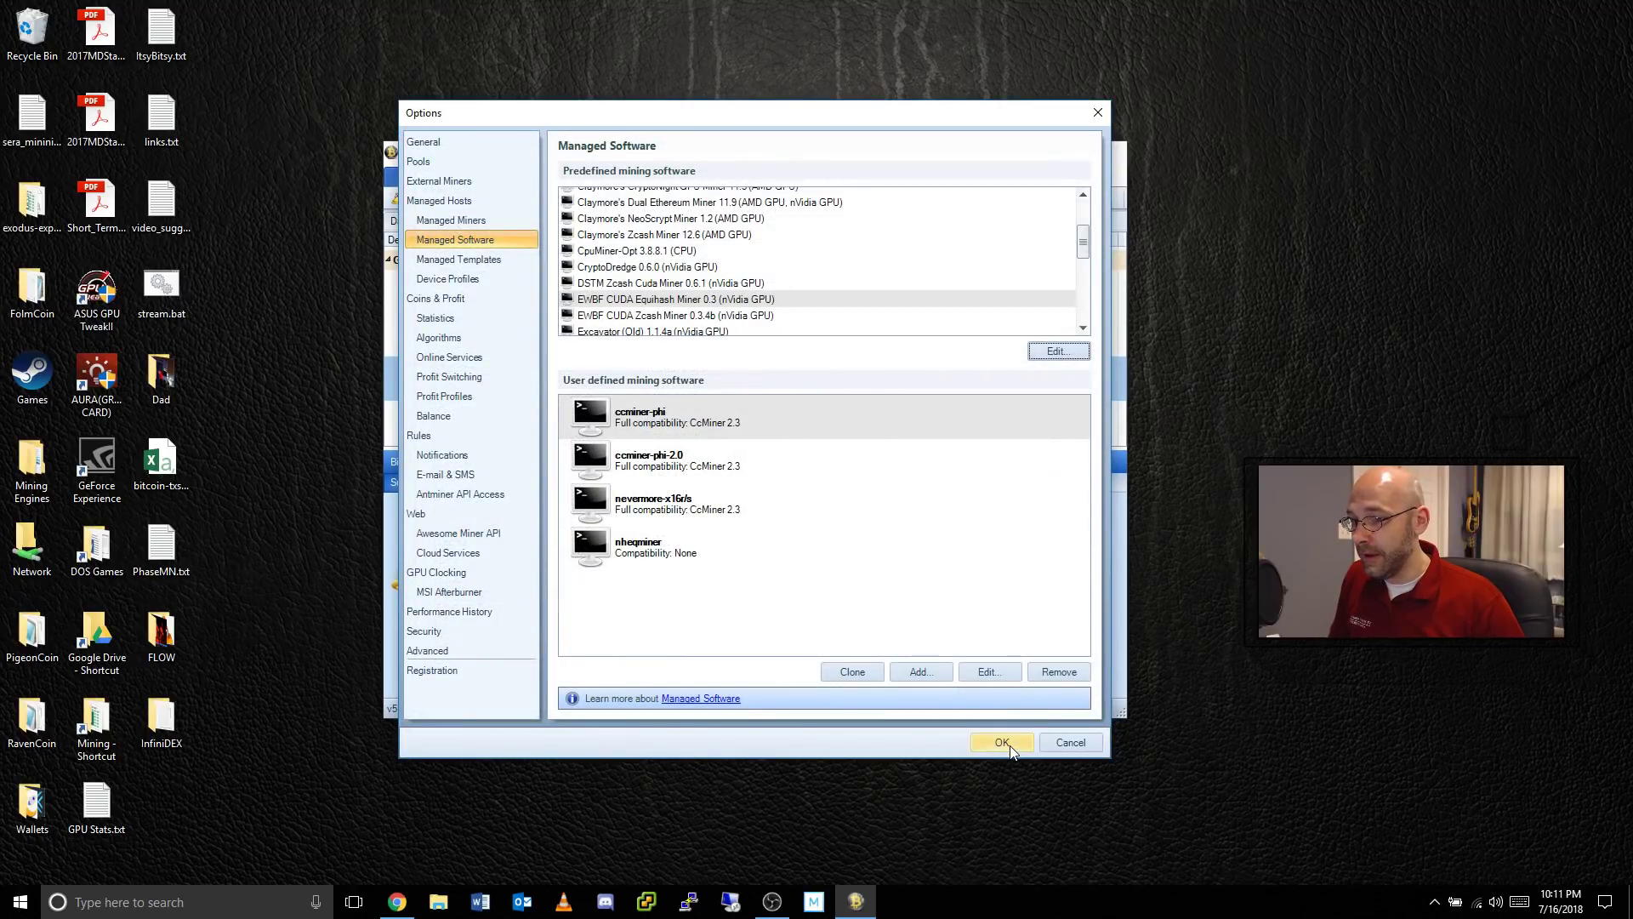
{"action": "left_click", "coordinate": [1007, 745]}
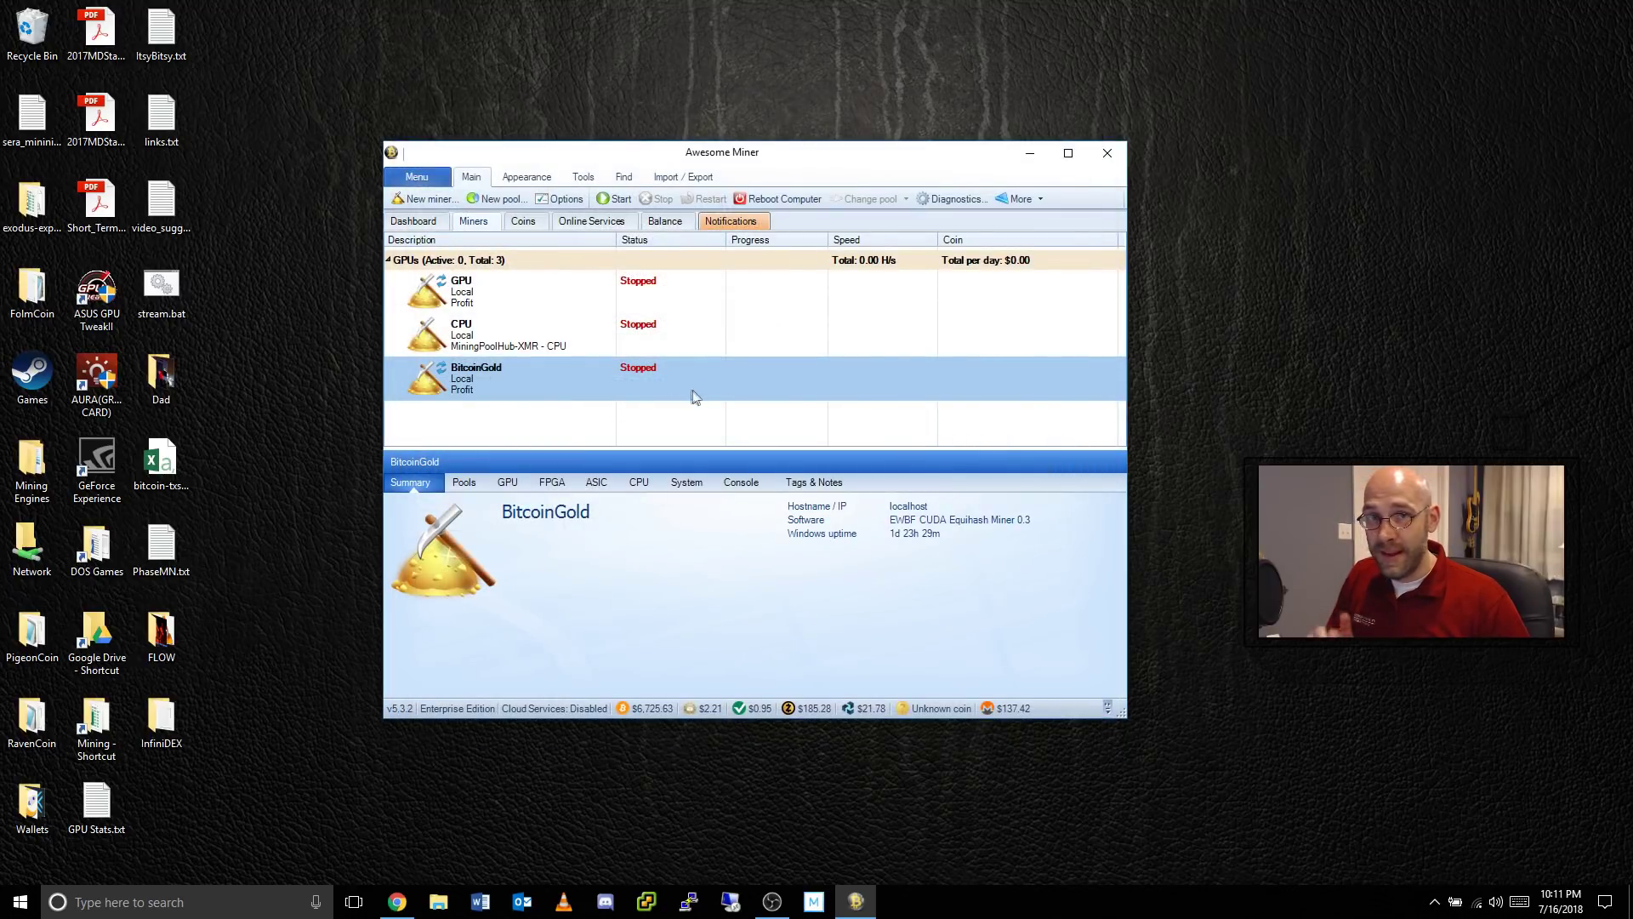
- Set MPH - BitcoinGold [BitcoinGold (BTG)] as the custom profit-switching pool and accept
{"action": "left_click", "coordinate": [564, 198]}
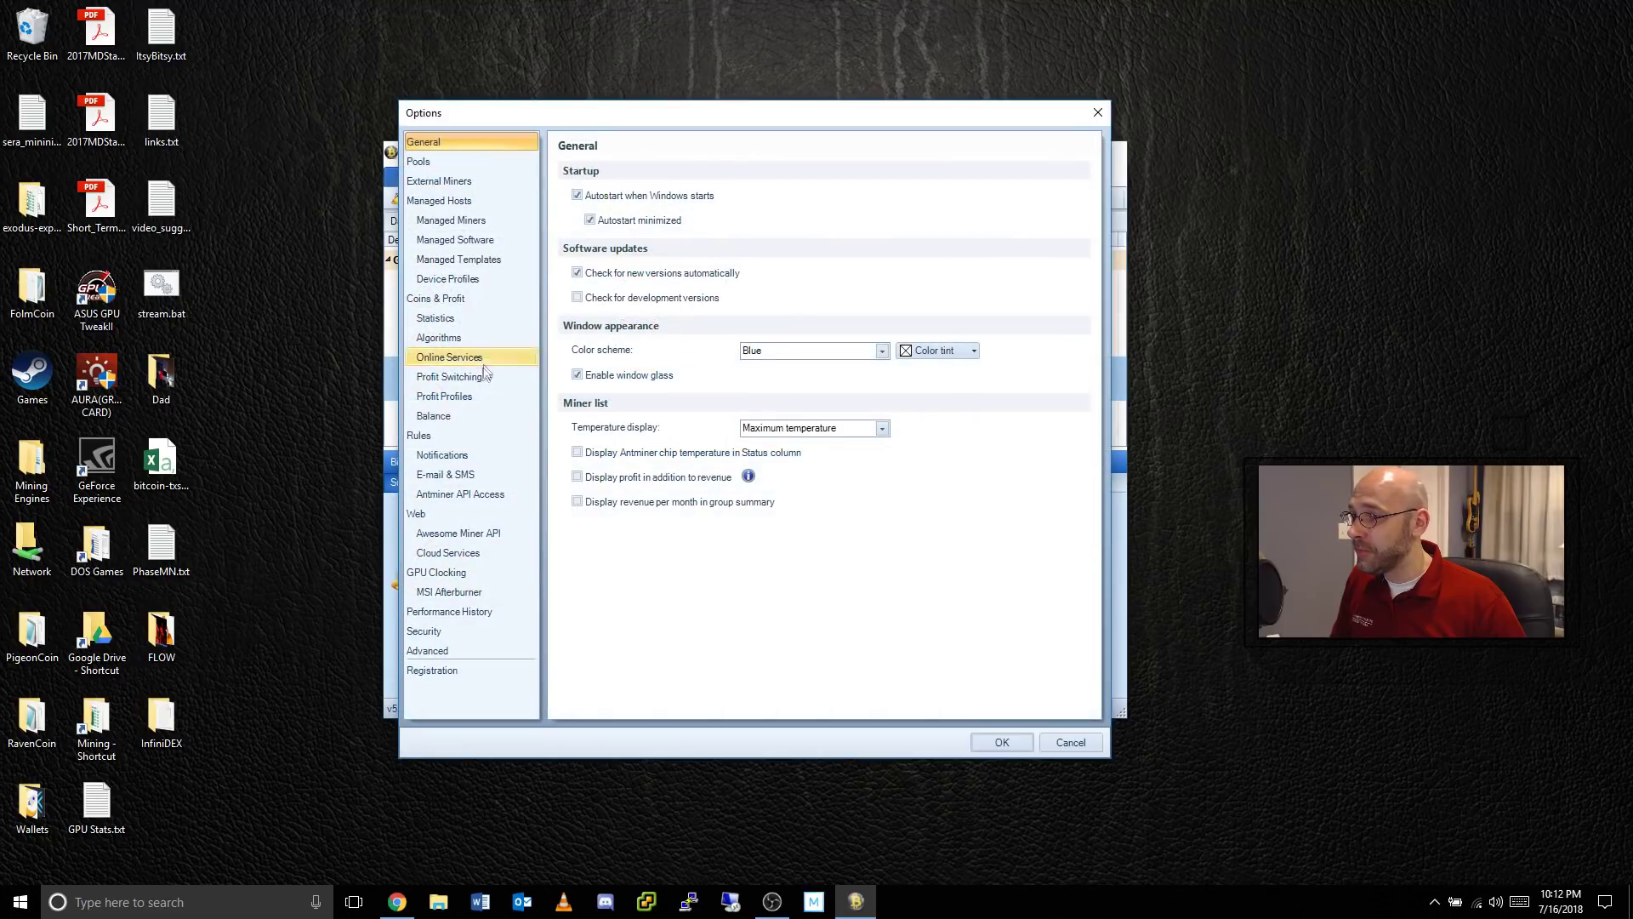
{"action": "left_click", "coordinate": [481, 375]}
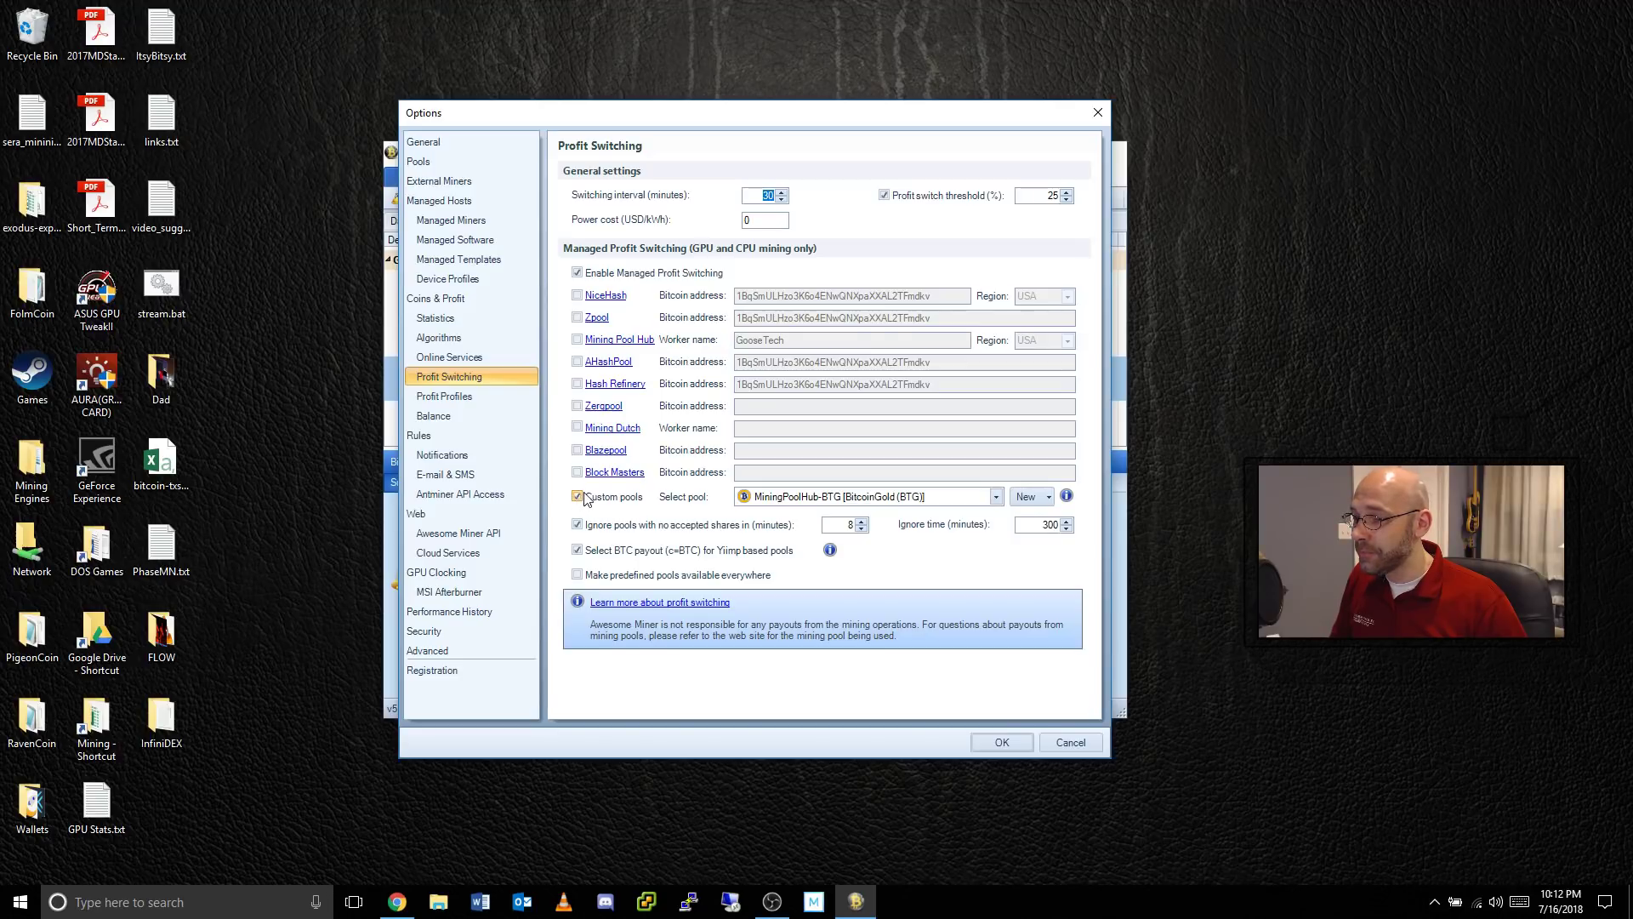
{"action": "left_click", "coordinate": [996, 496]}
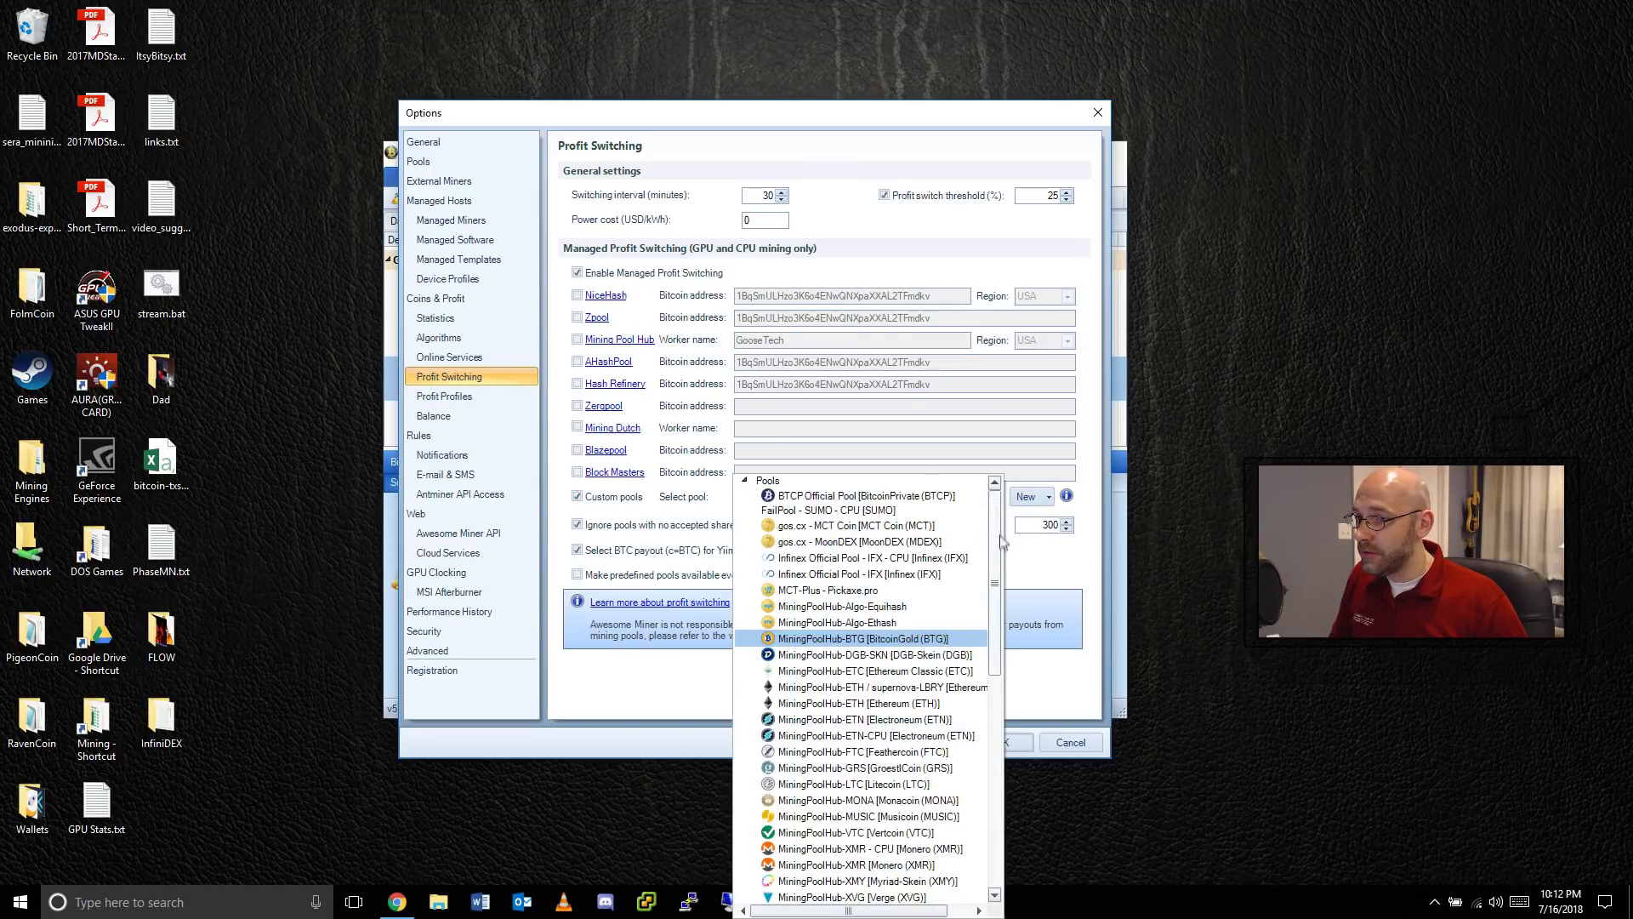
{"action": "scroll", "coordinate": [902, 704], "scroll_direction": "down", "scroll_amount": 7}
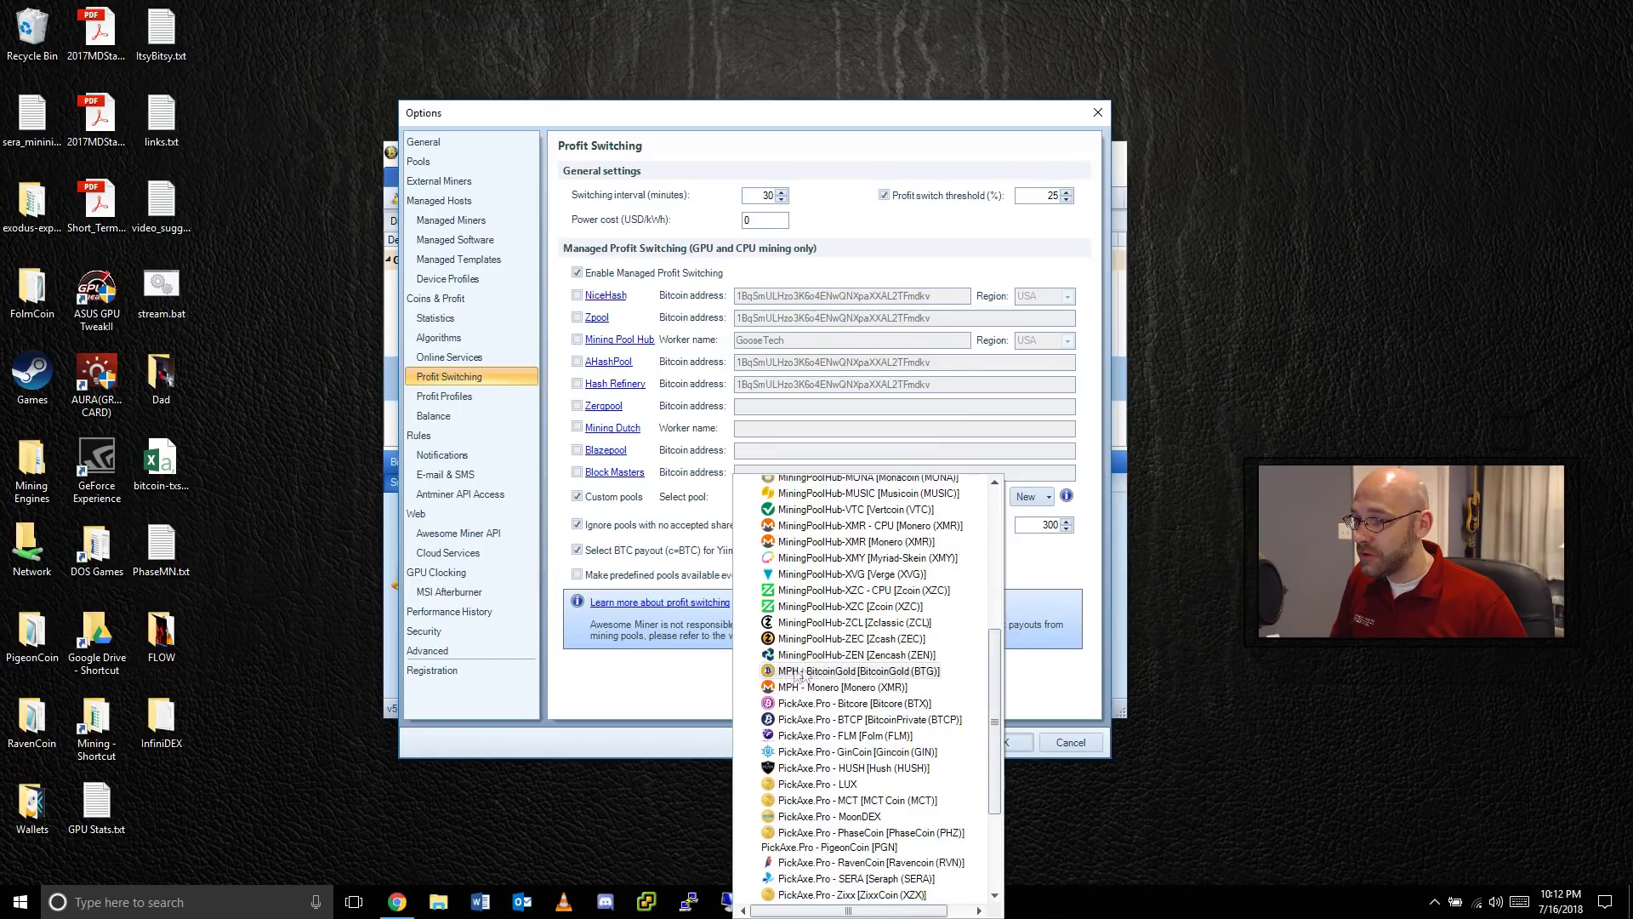
{"action": "left_click", "coordinate": [844, 672]}
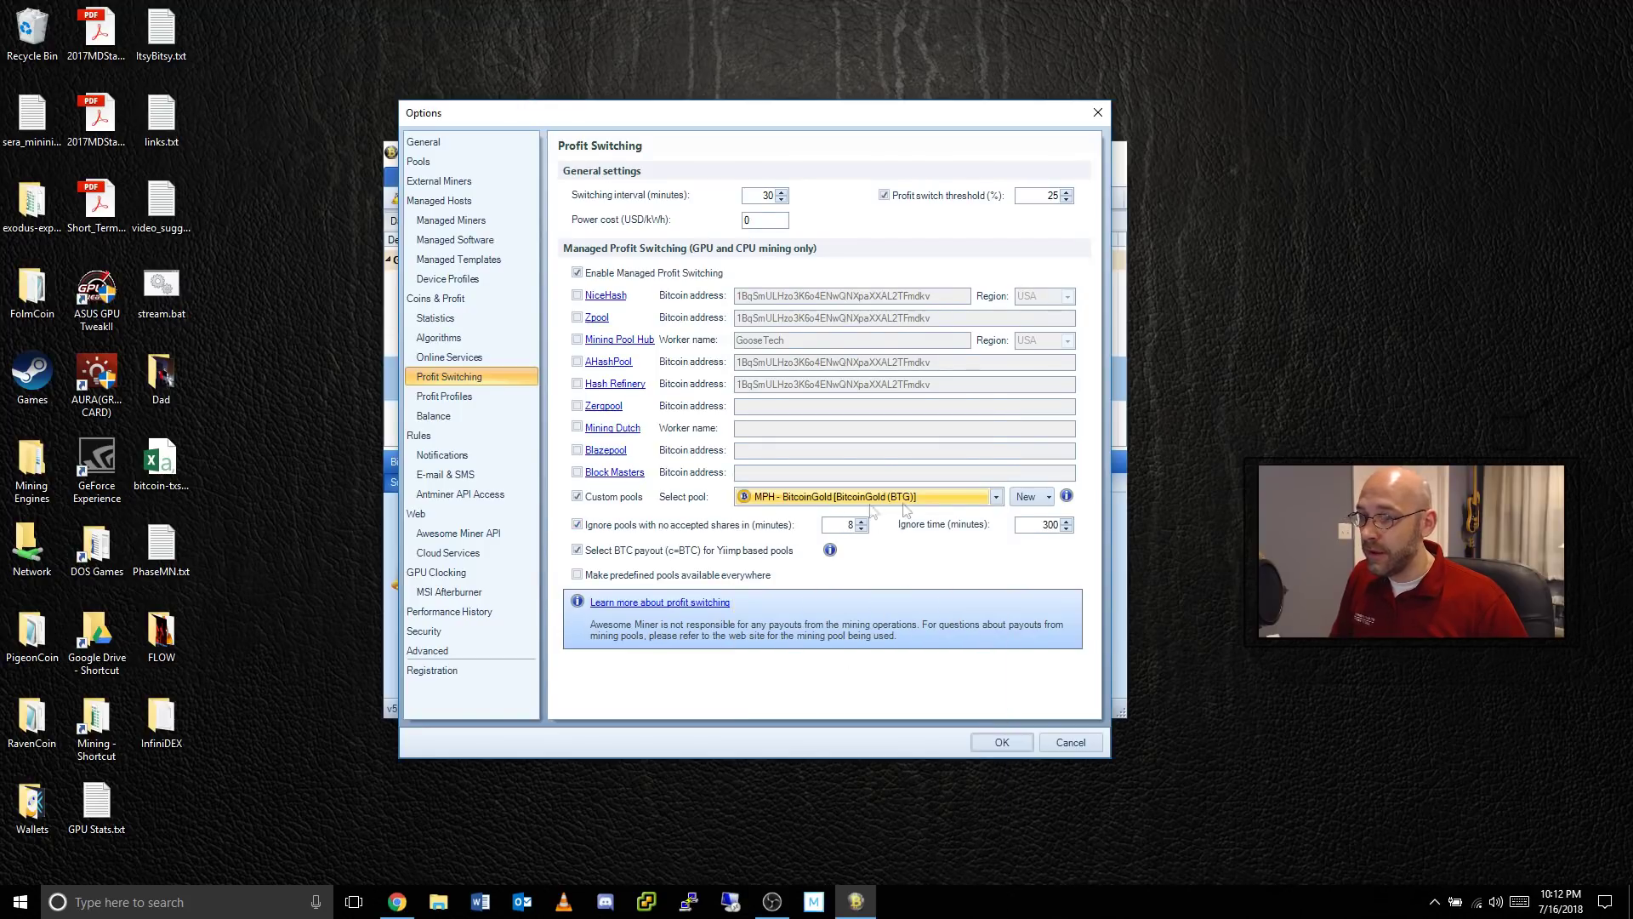
{"action": "left_click", "coordinate": [1021, 744]}
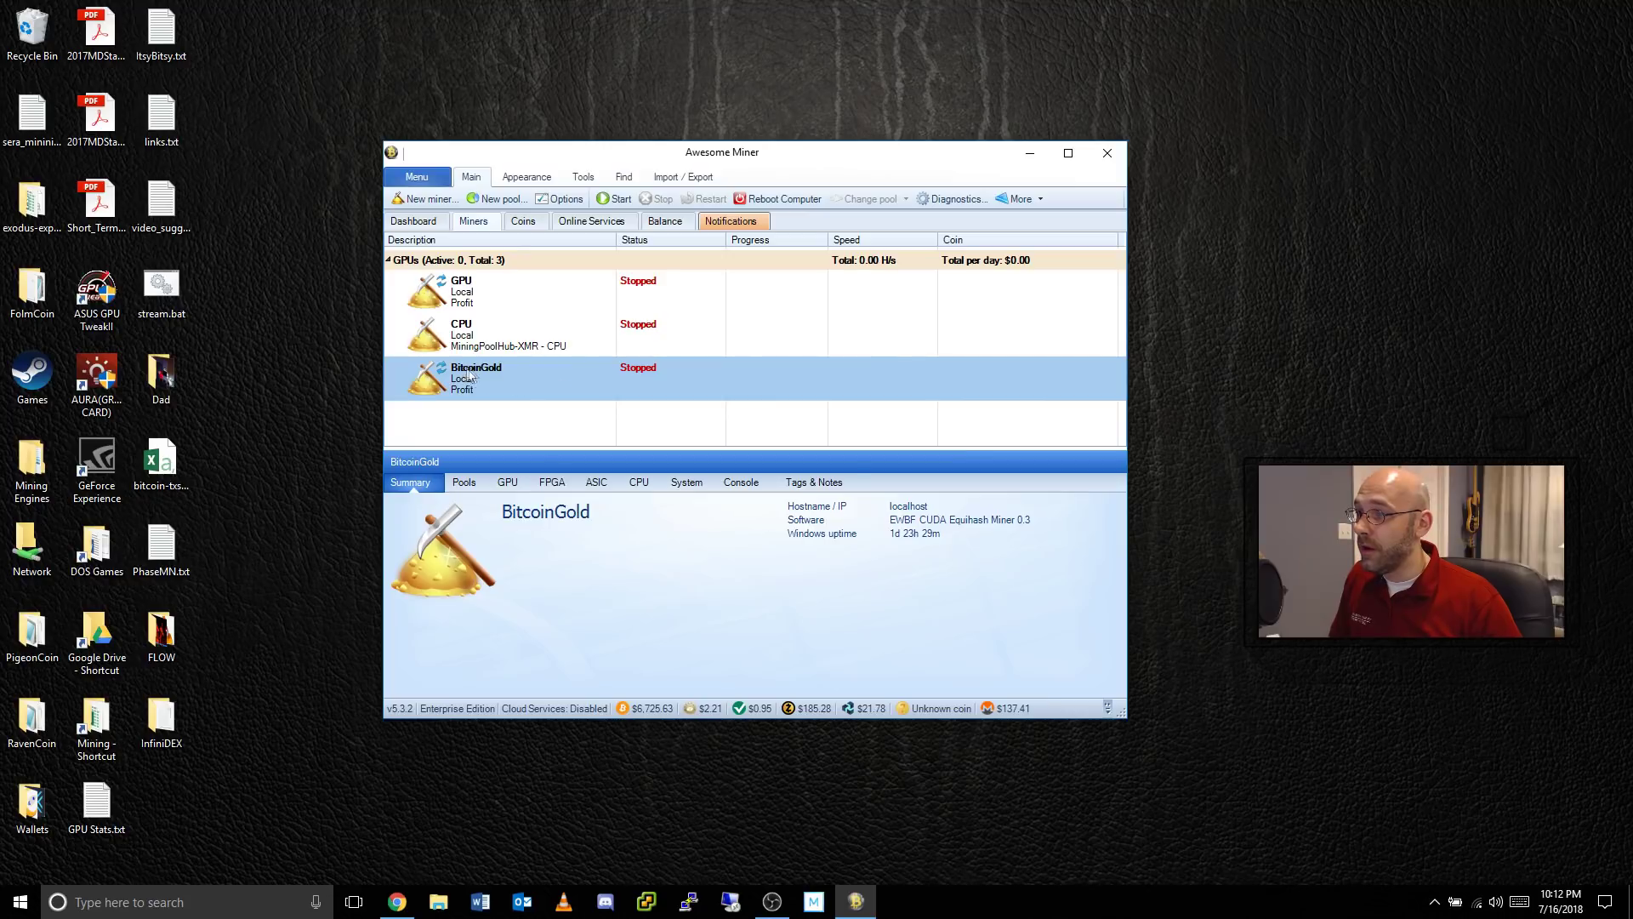
- Start the BitcoinGold miner so EWBF runs at about 35 Sol/s
{"action": "left_click", "coordinate": [621, 199]}
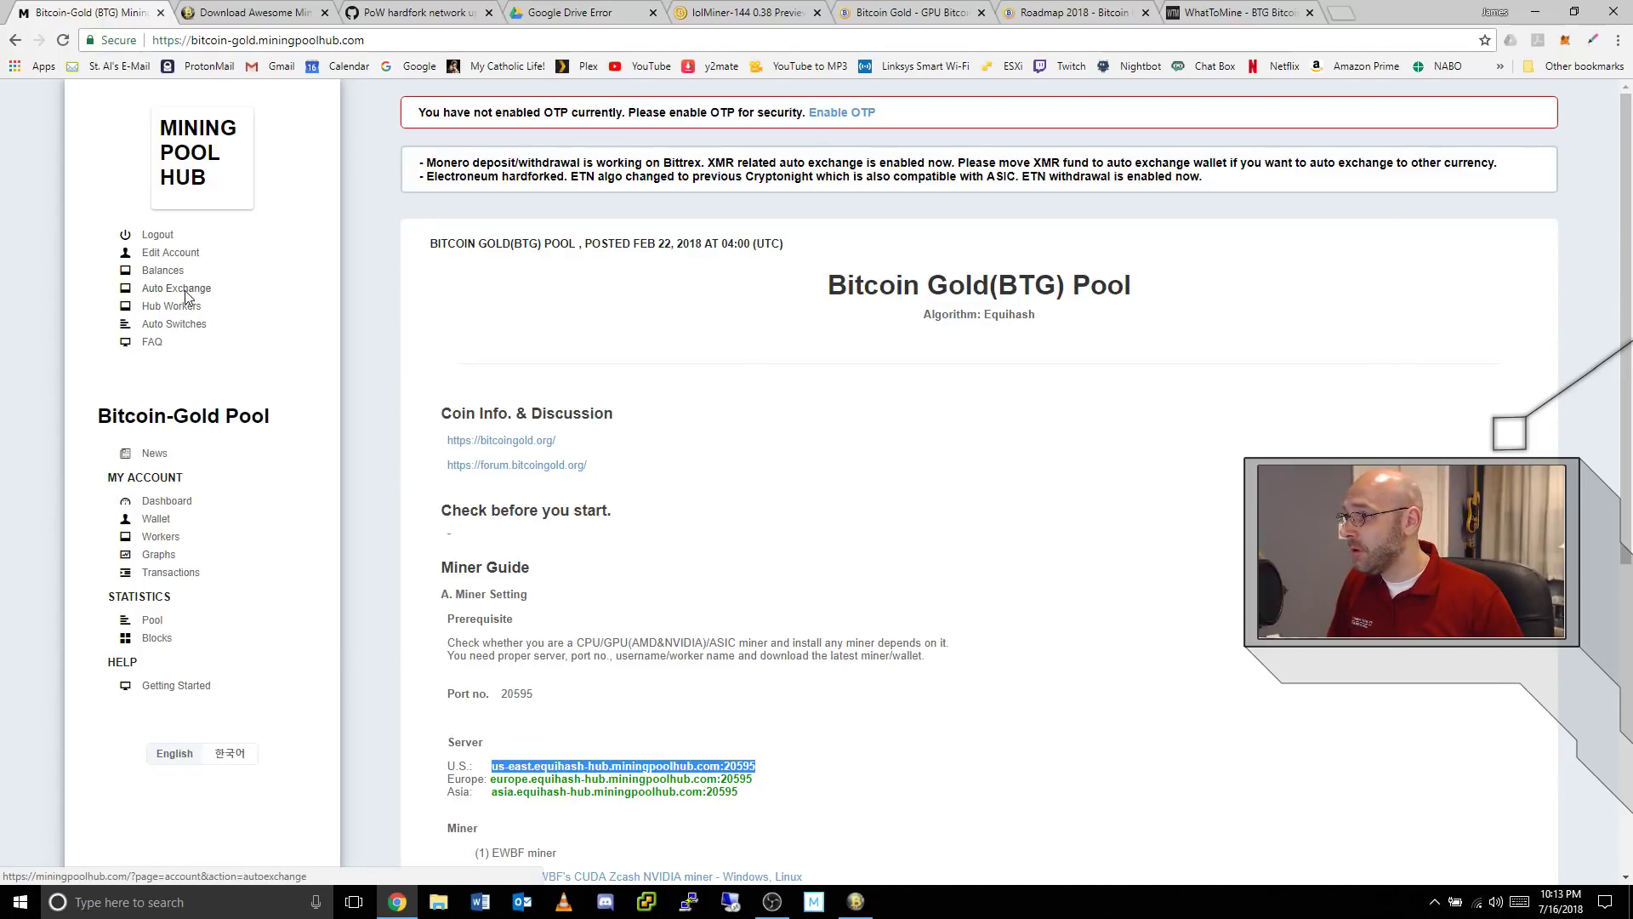
{"action": "left_click", "coordinate": [183, 290]}
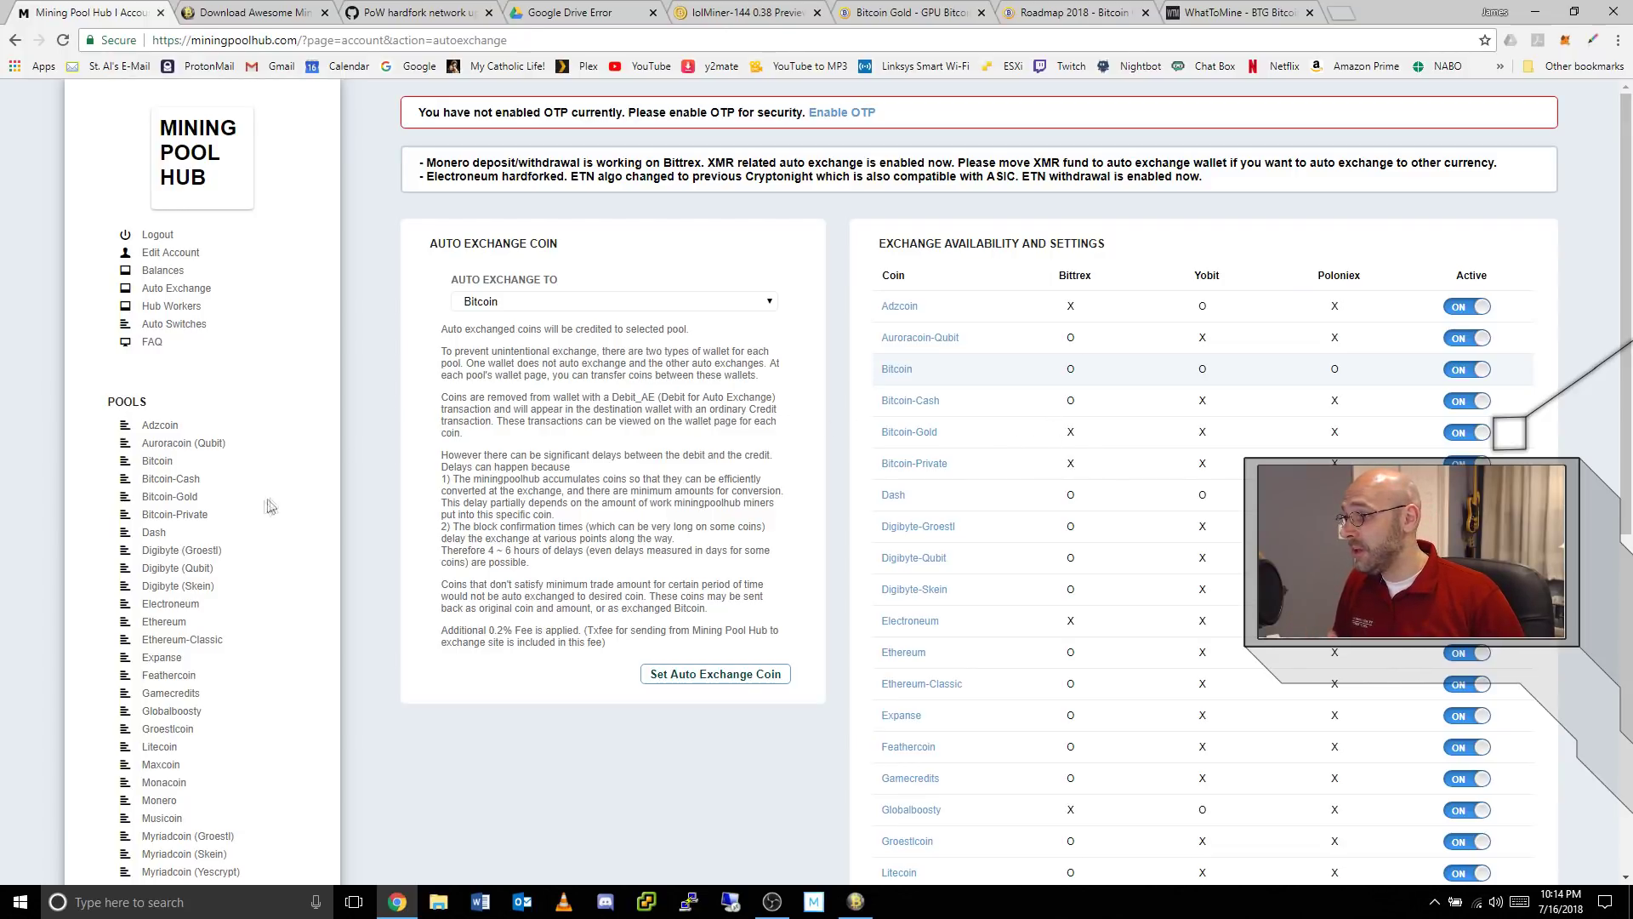
{"action": "left_click", "coordinate": [180, 499]}
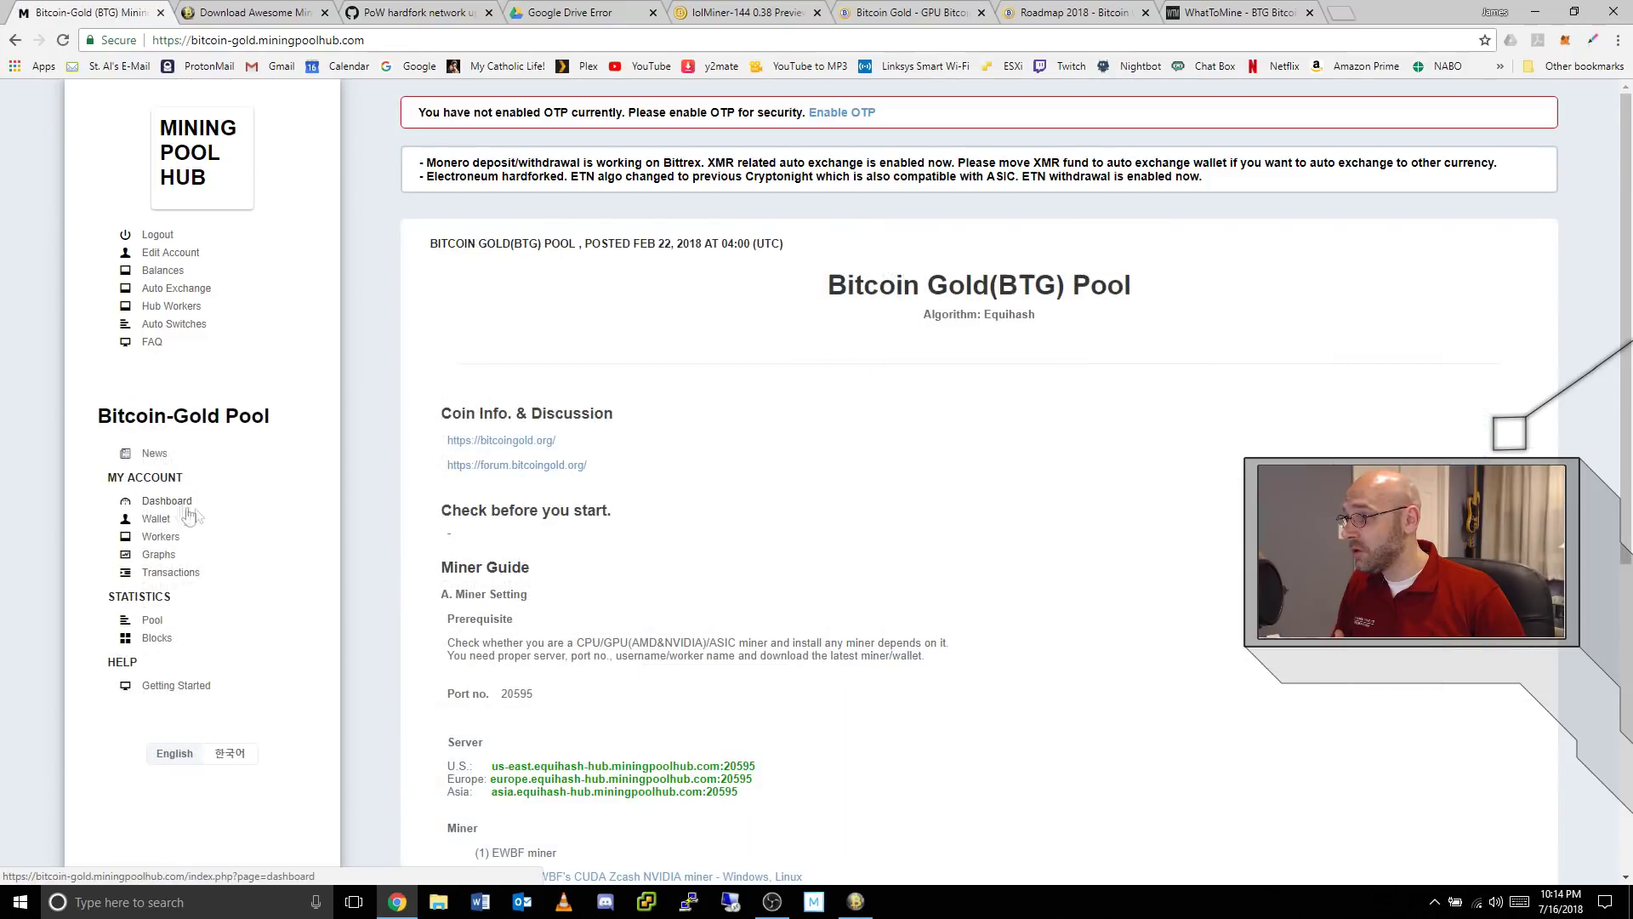
- In the pool's Wallet settings, enter the payment address and a .5 BTG payout threshold
{"action": "left_click", "coordinate": [158, 520]}
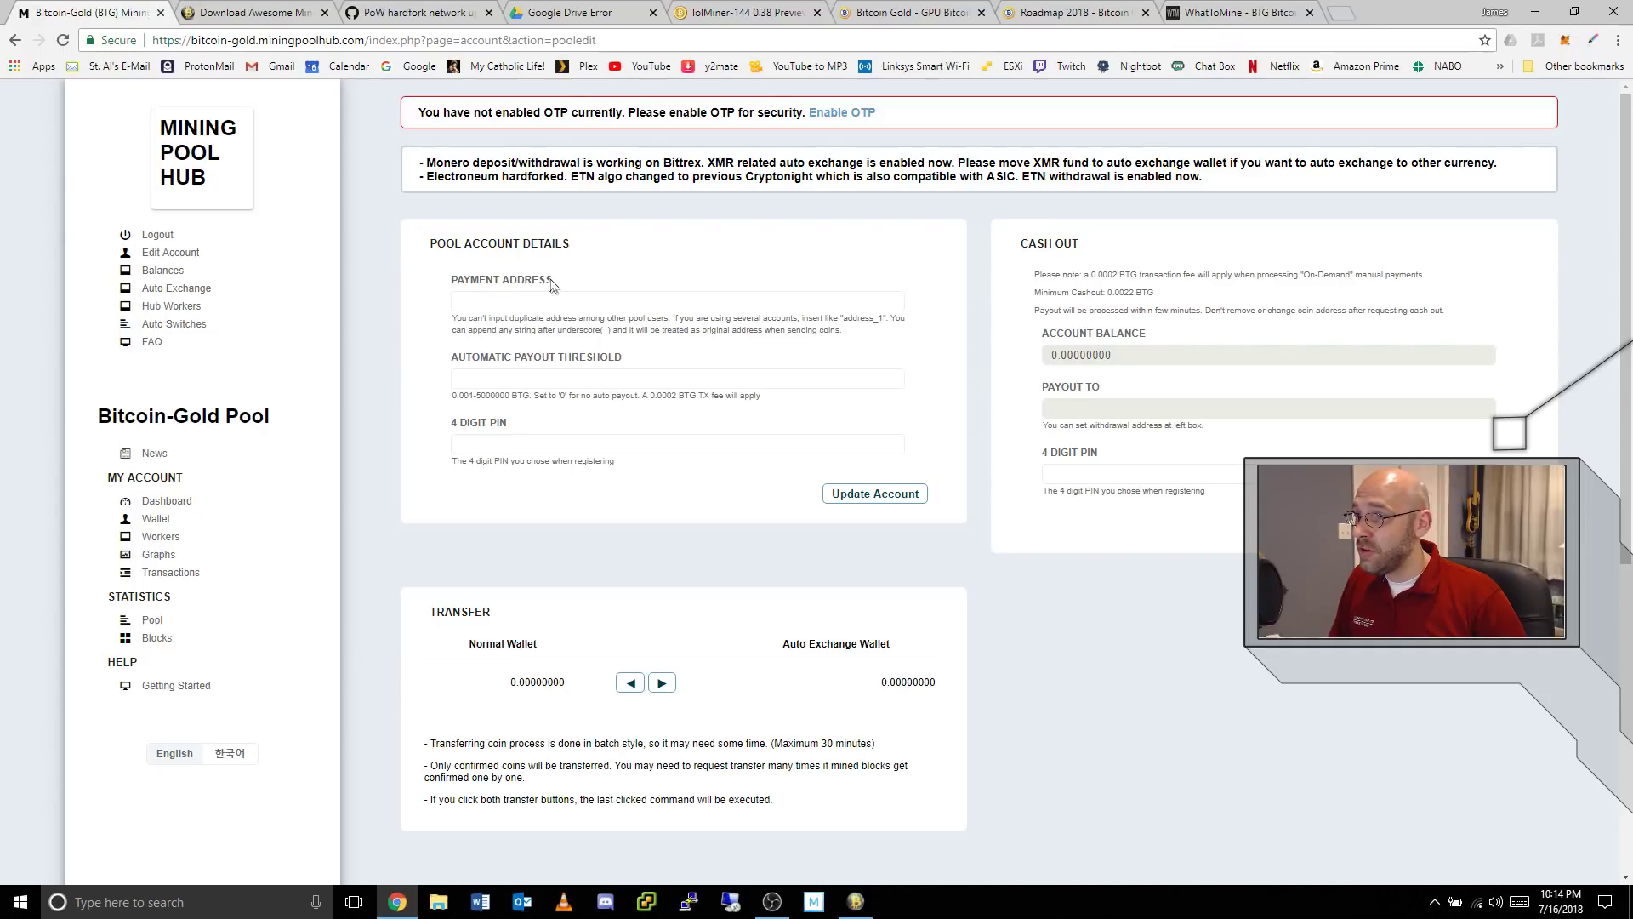
{"action": "left_click", "coordinate": [573, 303]}
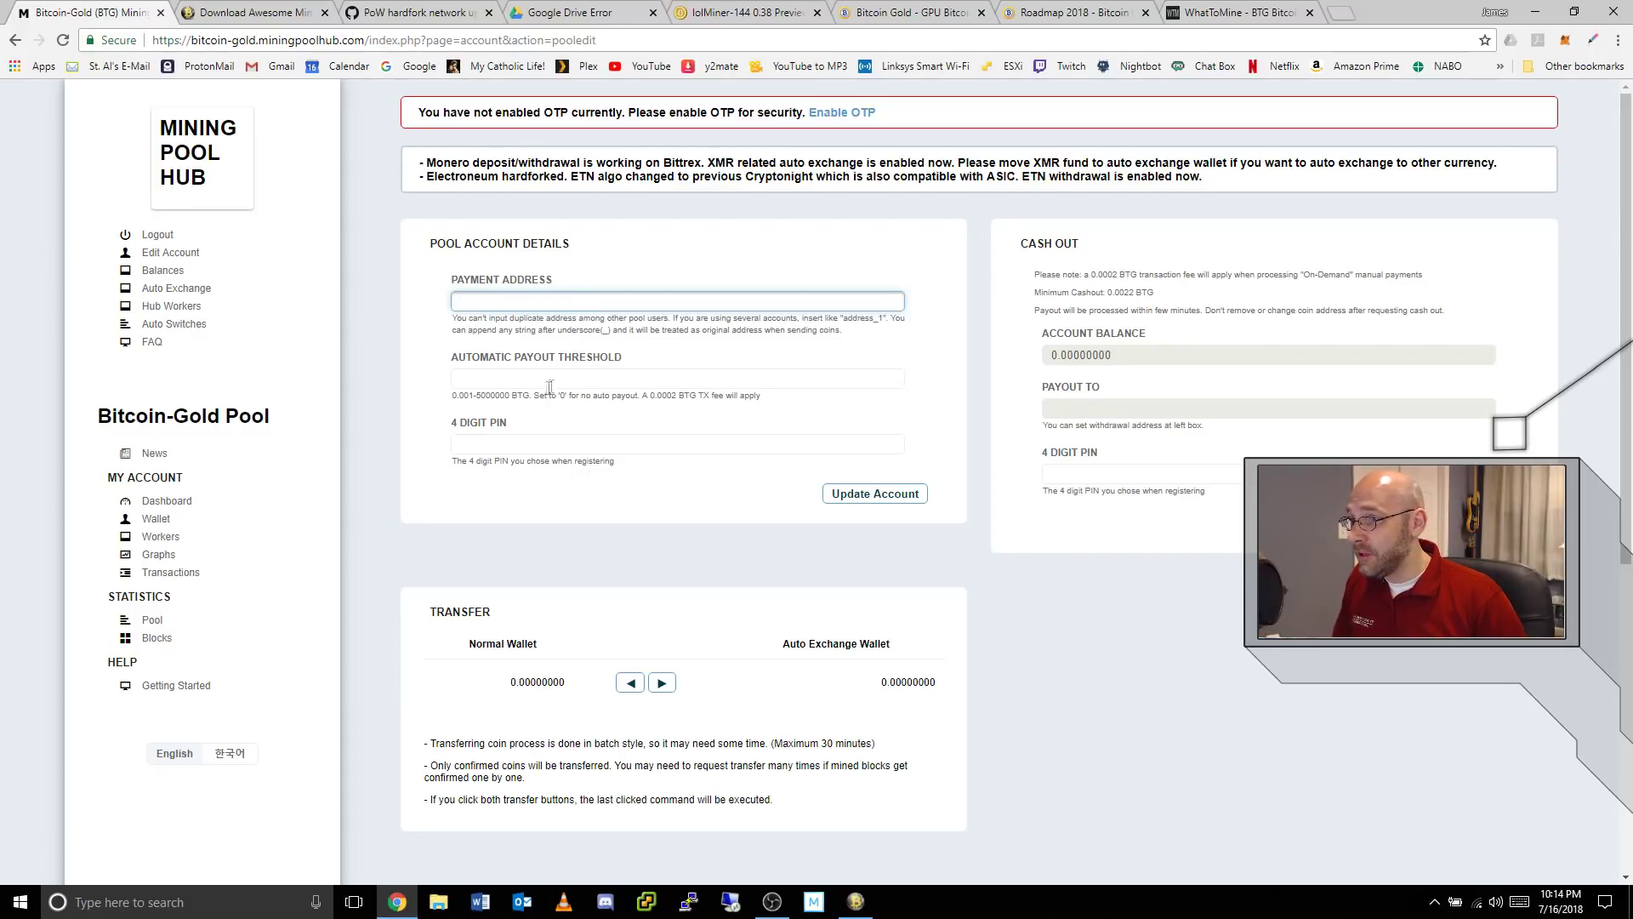
{"action": "left_click", "coordinate": [488, 378]}
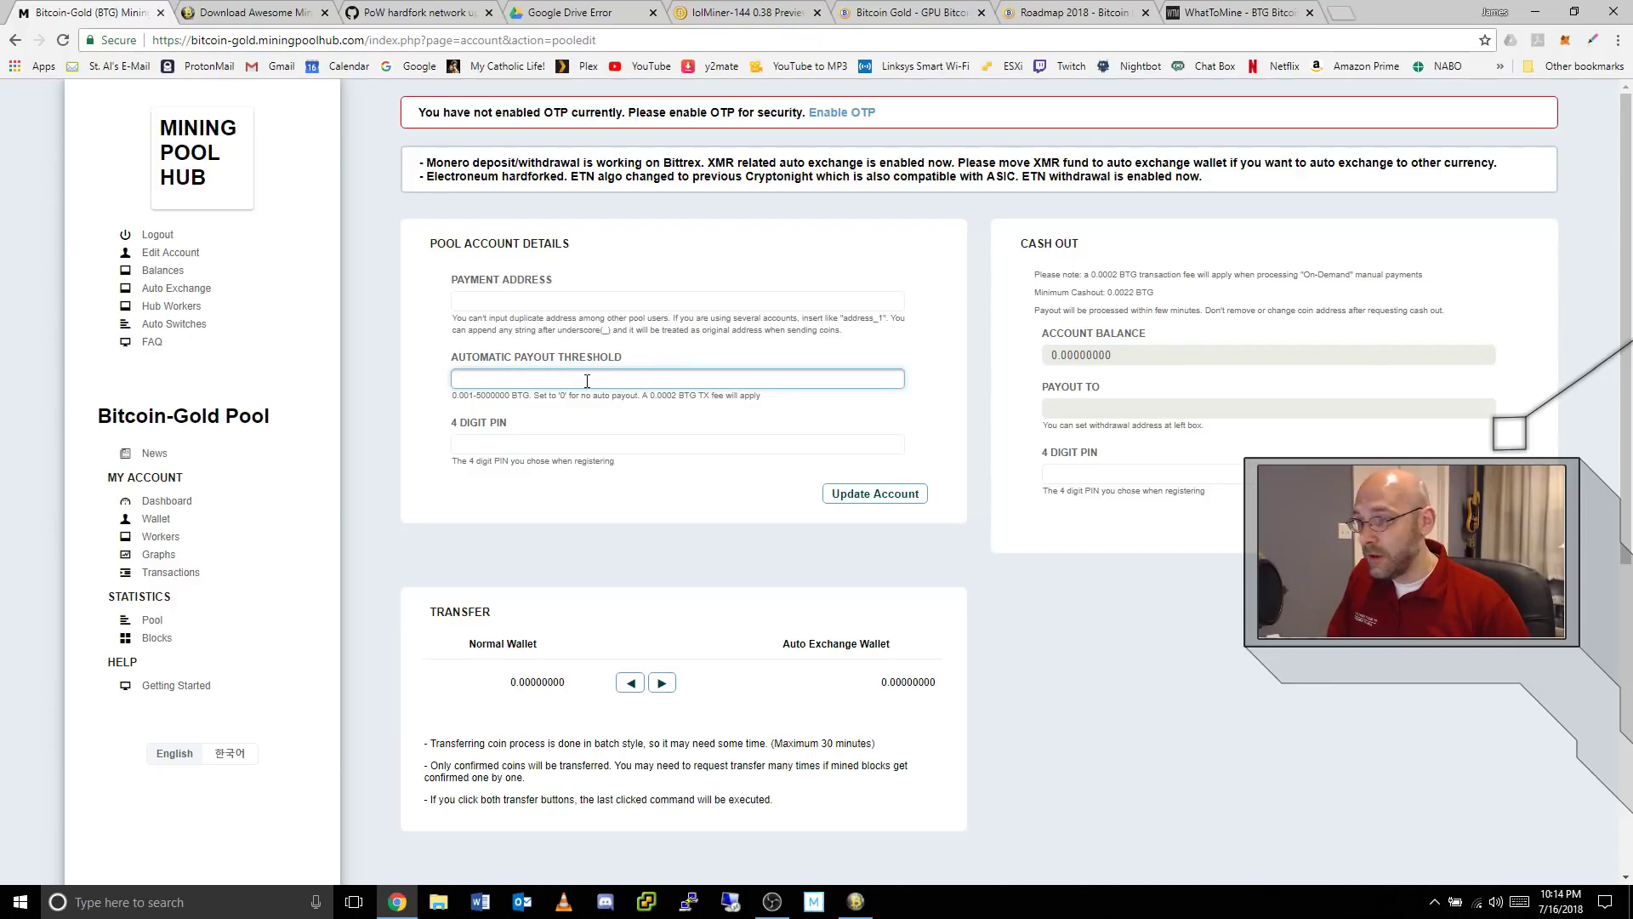
{"action": "type", "text": "1"}
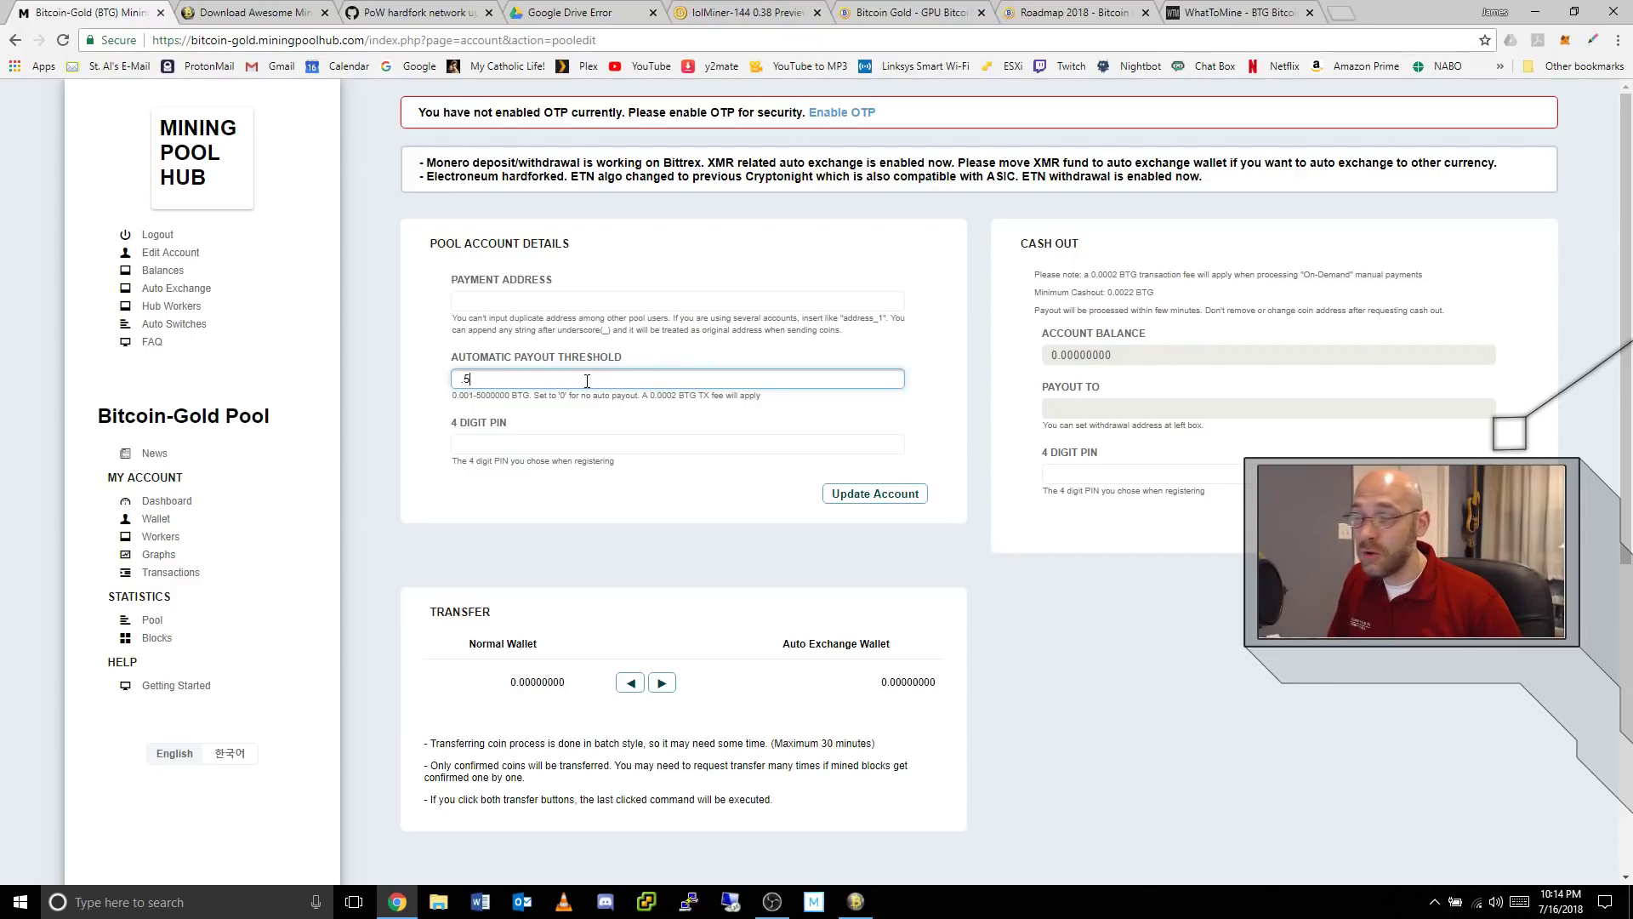
{"action": "left_click", "coordinate": [514, 446]}
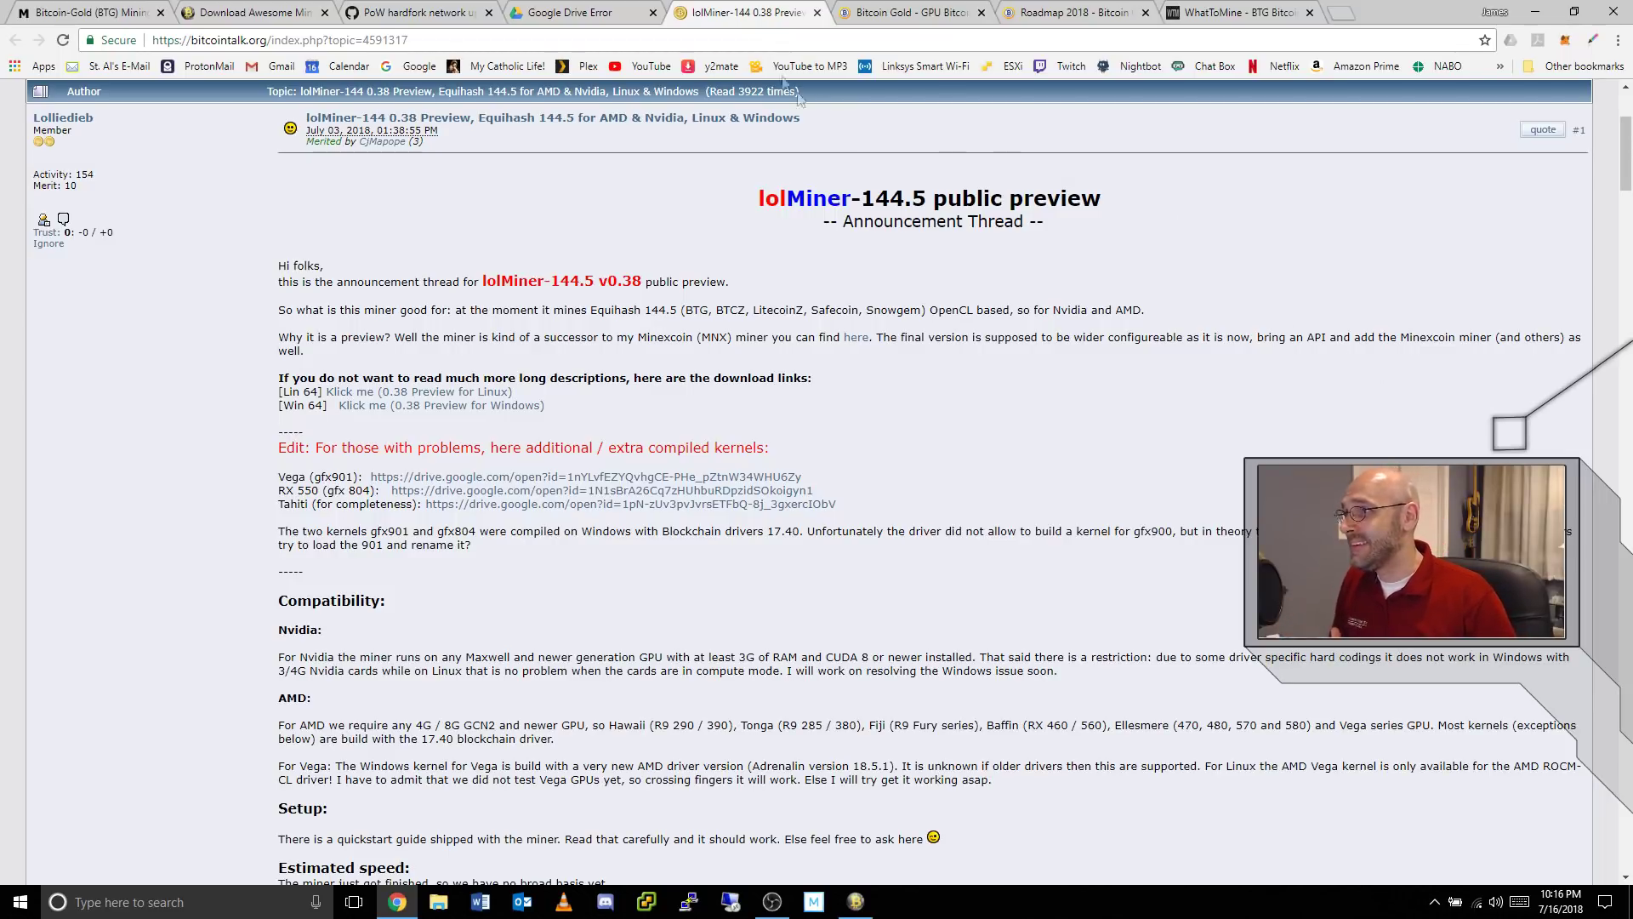
- Switch to the Bitcoin Gold tab showing the bitcoingold.org 'Make Bitcoin Decentralized Again' homepage
{"action": "left_click", "coordinate": [912, 12]}
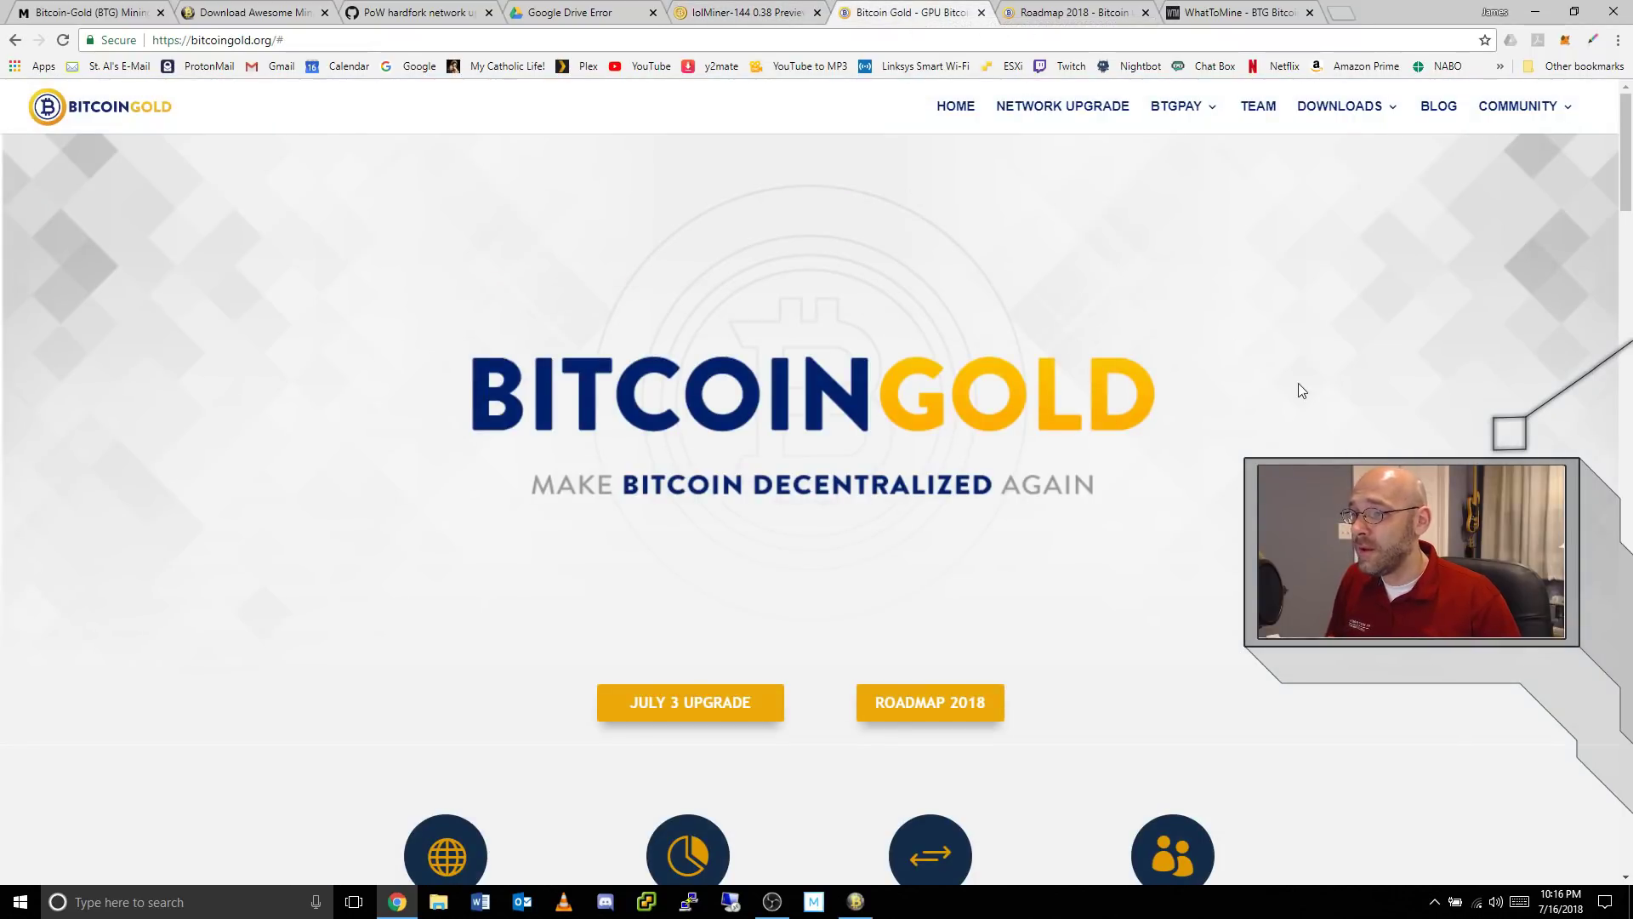